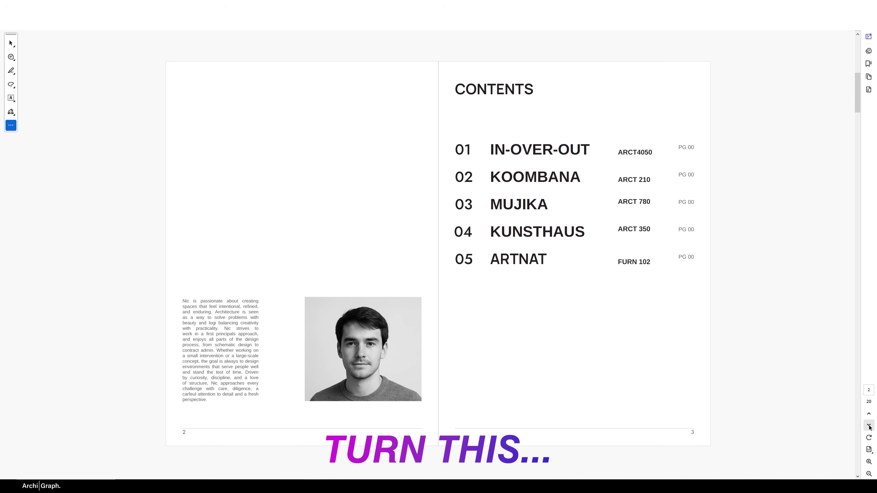
- Page forward through the portfolio PDF from the contents to the pages 8–9 spread
{"action": "left_click", "coordinate": [869, 426]}
{"action": "left_click", "coordinate": [869, 426]}
{"action": "left_click", "coordinate": [868, 426]}
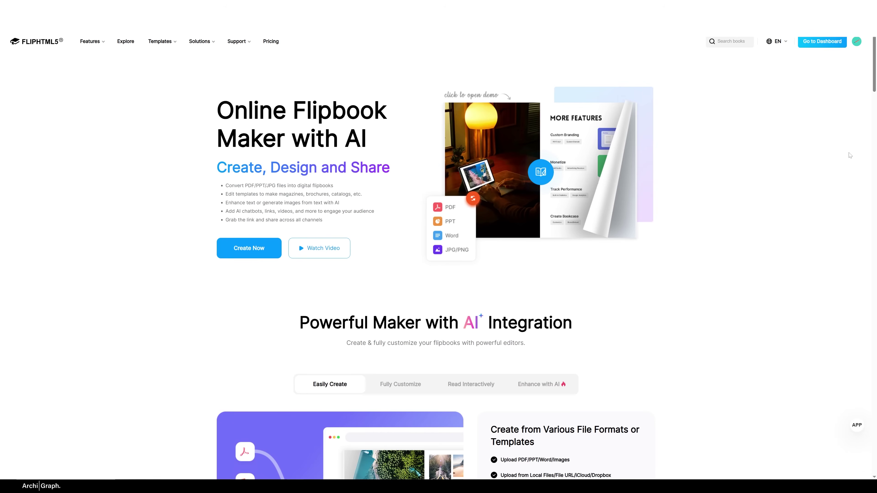
- Scroll down the FlipHTML5 homepage through the feature sections to Beyond Maker
{"action": "scroll", "coordinate": [799, 187], "scroll_direction": "down", "scroll_amount": 5}
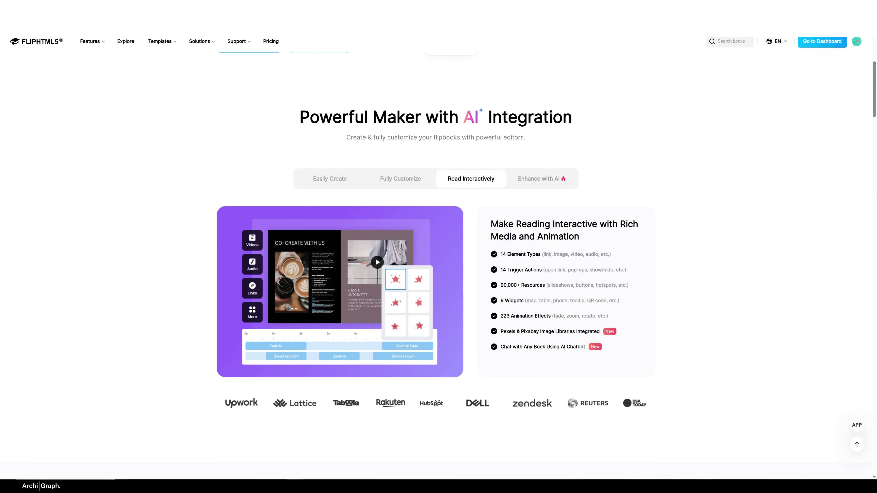
{"action": "scroll", "coordinate": [438, 266], "scroll_direction": "down", "scroll_amount": 8}
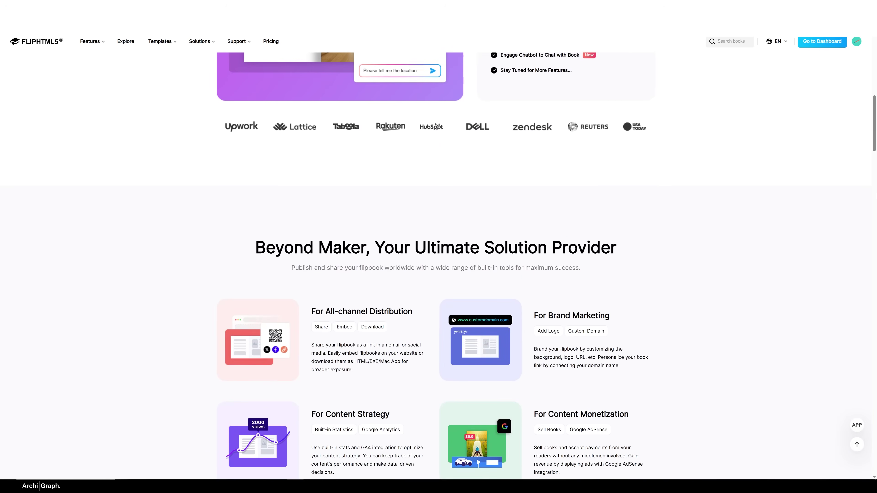
{"action": "scroll", "coordinate": [439, 242], "scroll_direction": "down", "scroll_amount": 4}
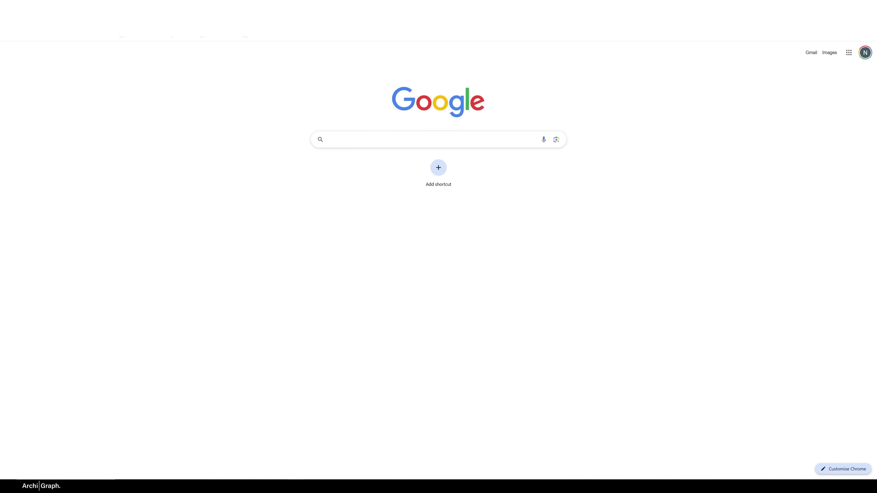
- Search Google for 'fliphtml5' and open the FlipHTML5 website from the results
{"action": "type", "text": "fliphtml5"}
{"action": "key", "text": "Return"}
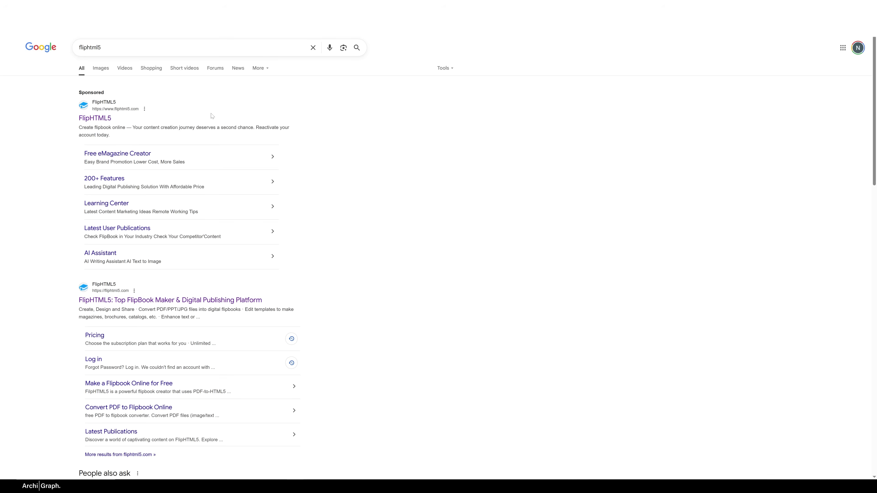
{"action": "left_click", "coordinate": [95, 111]}
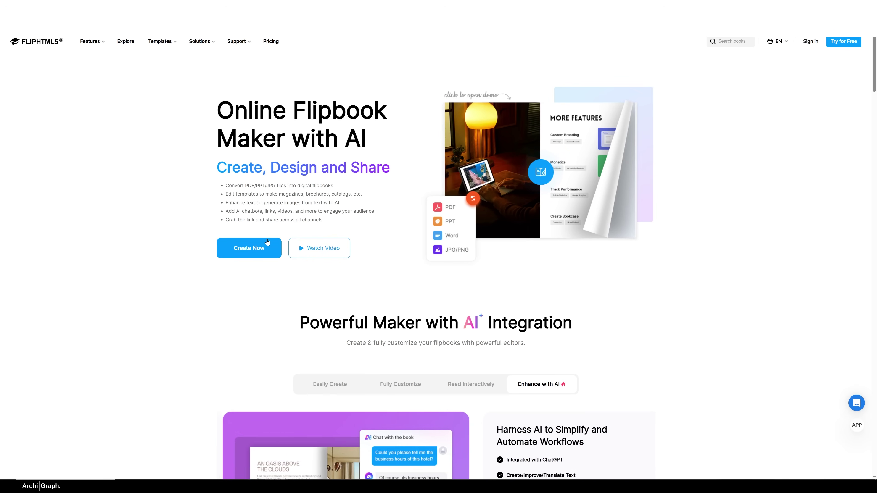
- Upload the 20 portfolio JPGs and auto-merge them into one 20-page flipbook
{"action": "left_click", "coordinate": [248, 248]}
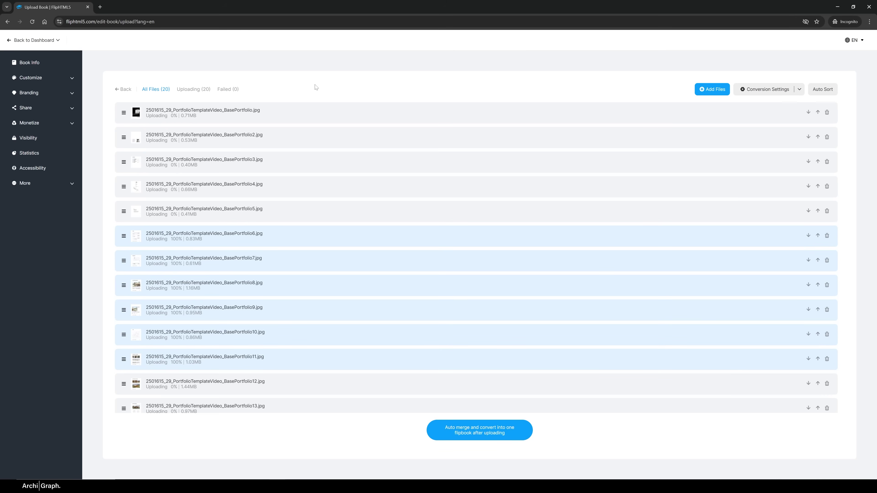
{"action": "scroll", "coordinate": [312, 282], "scroll_direction": "down", "scroll_amount": 5}
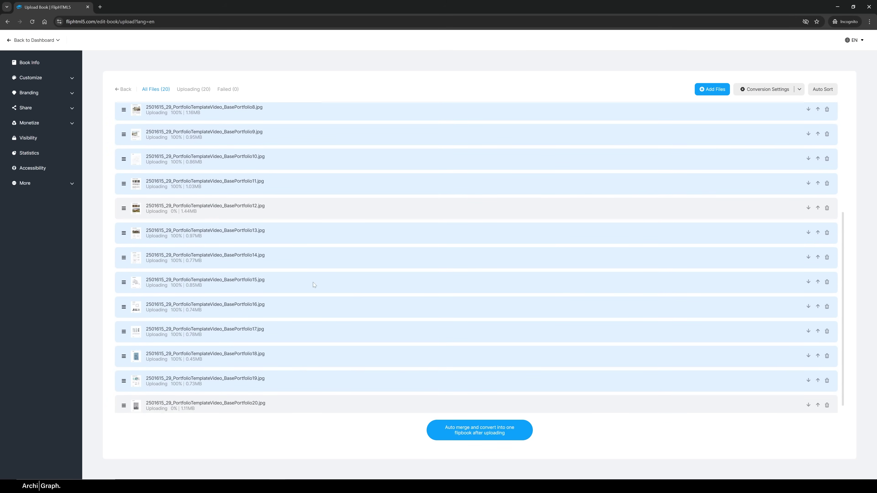
{"action": "scroll", "coordinate": [313, 283], "scroll_direction": "up", "scroll_amount": 5}
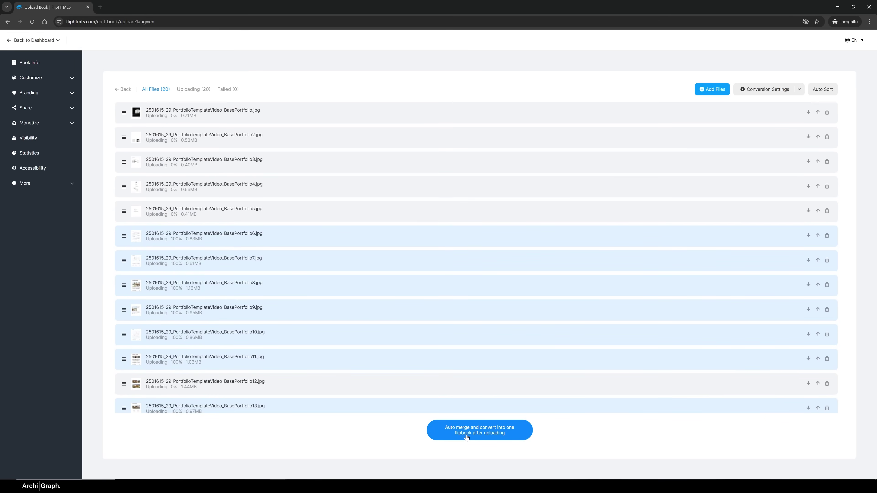
{"action": "left_click", "coordinate": [467, 437]}
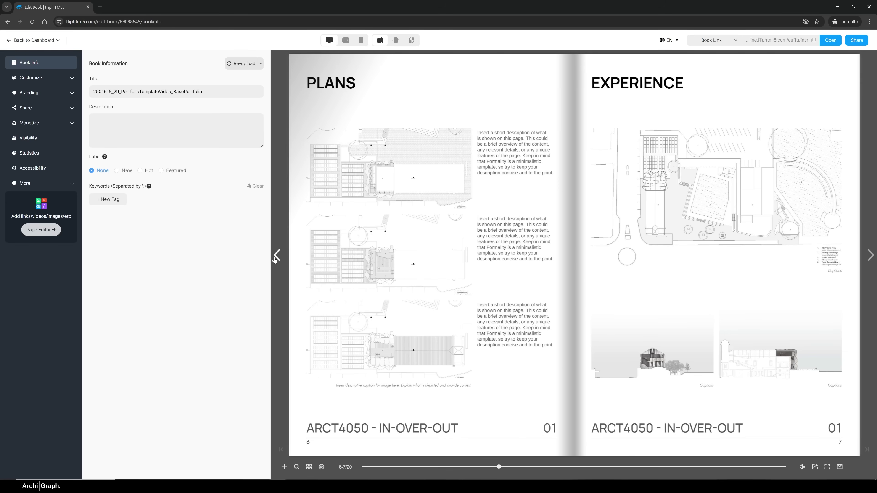
- Flip the flipbook preview forward through the spreads to the Kunsthaus pages
{"action": "left_click", "coordinate": [870, 255]}
{"action": "left_click", "coordinate": [870, 255]}
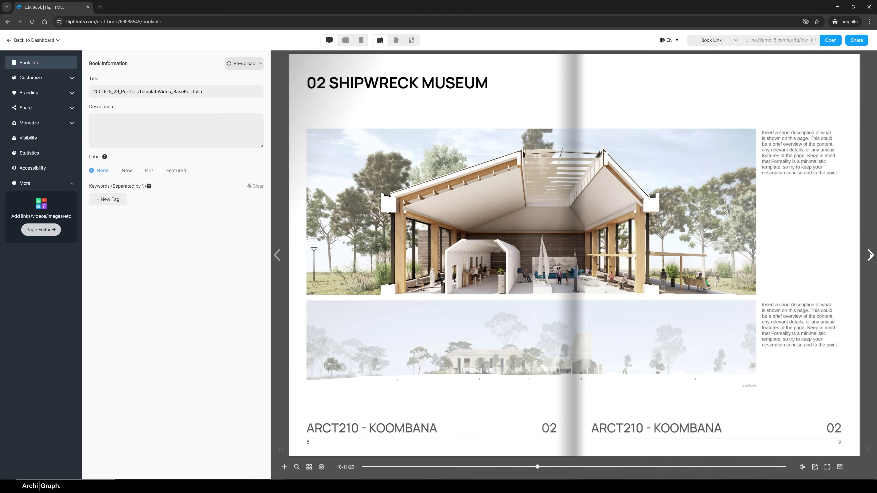
{"action": "left_click", "coordinate": [870, 255]}
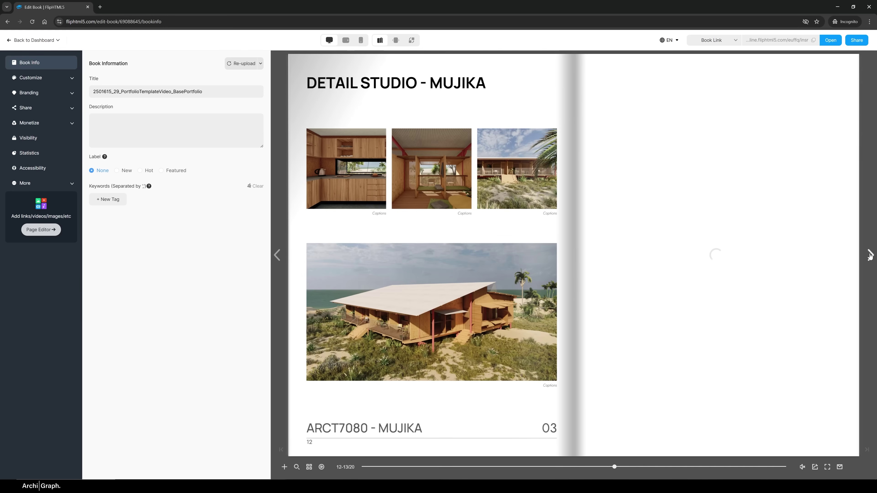
{"action": "left_click", "coordinate": [870, 254]}
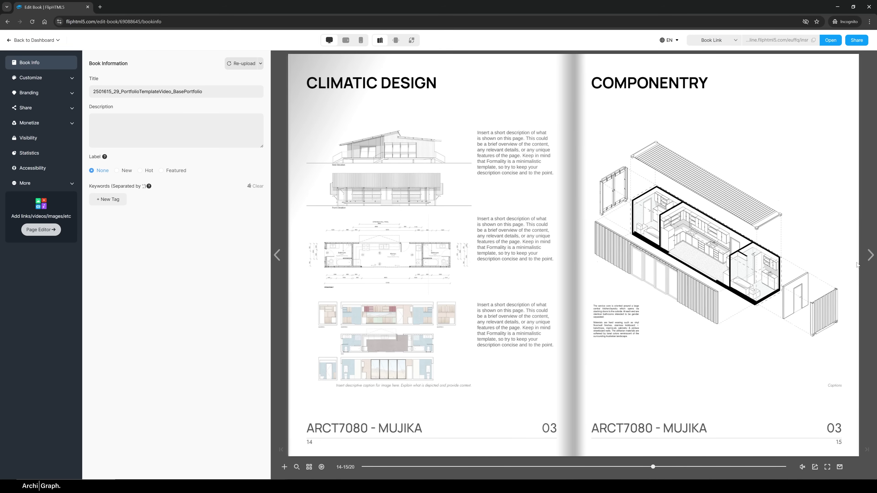
{"action": "left_click", "coordinate": [871, 256]}
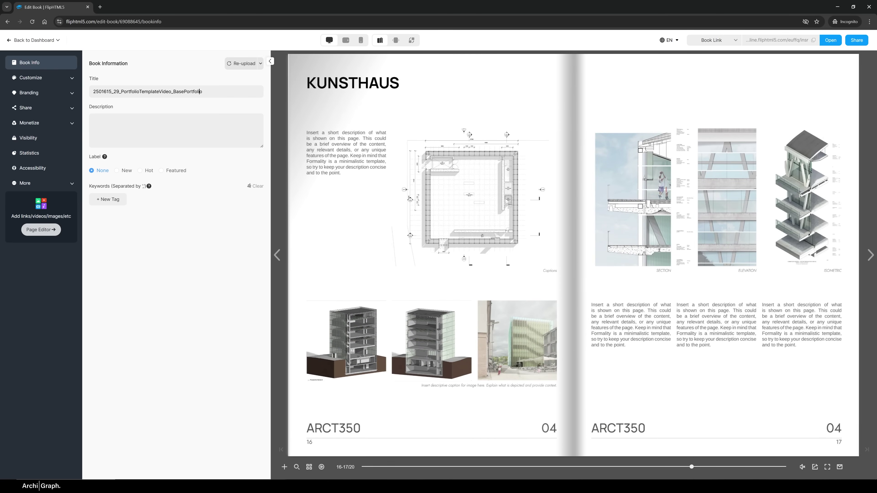
- Retitle the flipbook '250630_Portfolio_Flipbook1' and bring up its Design settings
{"action": "double_click", "coordinate": [200, 91]}
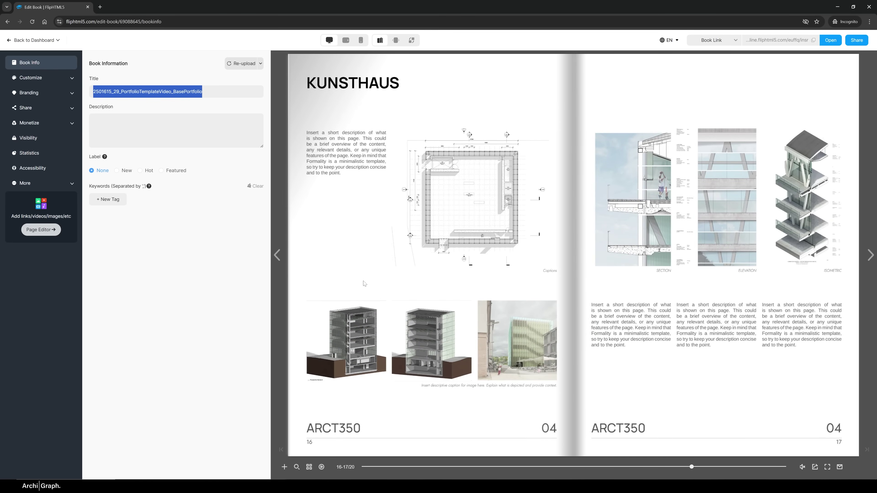
{"action": "left_click", "coordinate": [277, 254]}
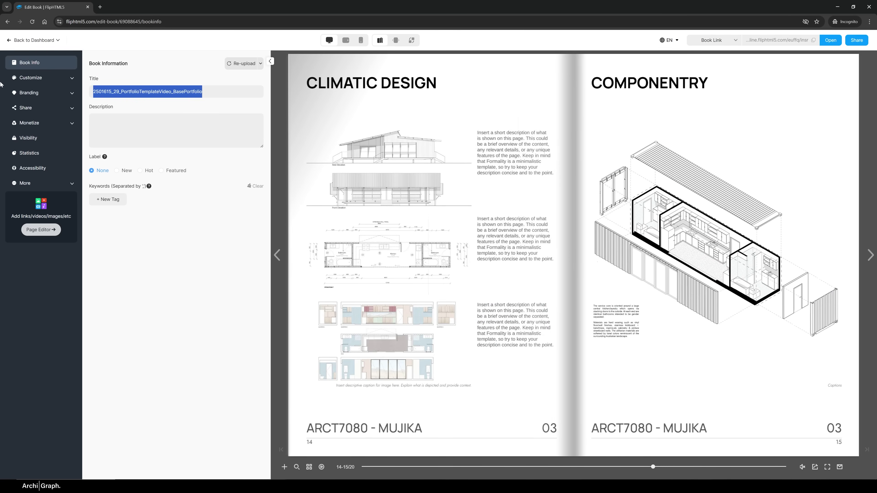
{"action": "type", "text": "250630_Portfolio_Flipbook1"}
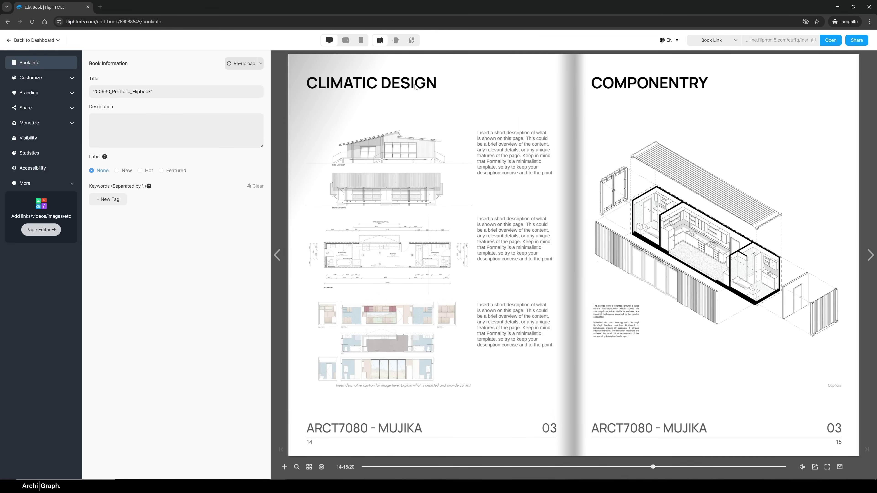
{"action": "left_click", "coordinate": [27, 81]}
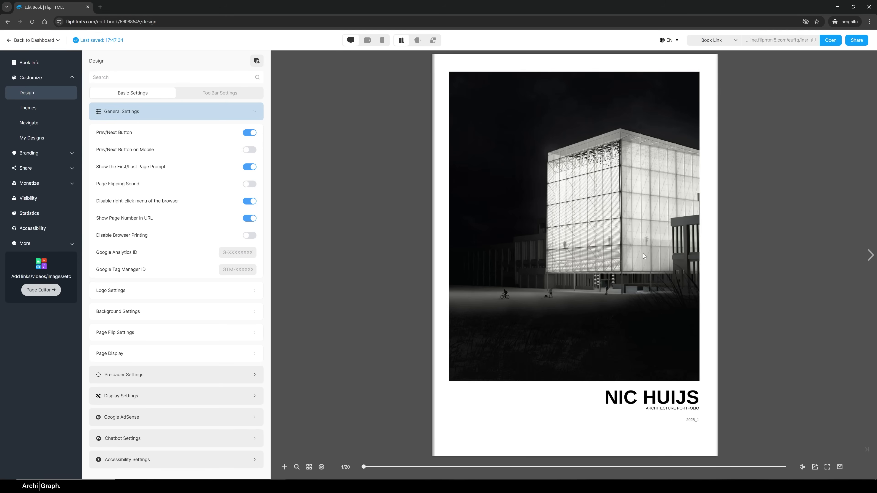
{"action": "left_click", "coordinate": [250, 133]}
{"action": "left_click", "coordinate": [865, 253]}
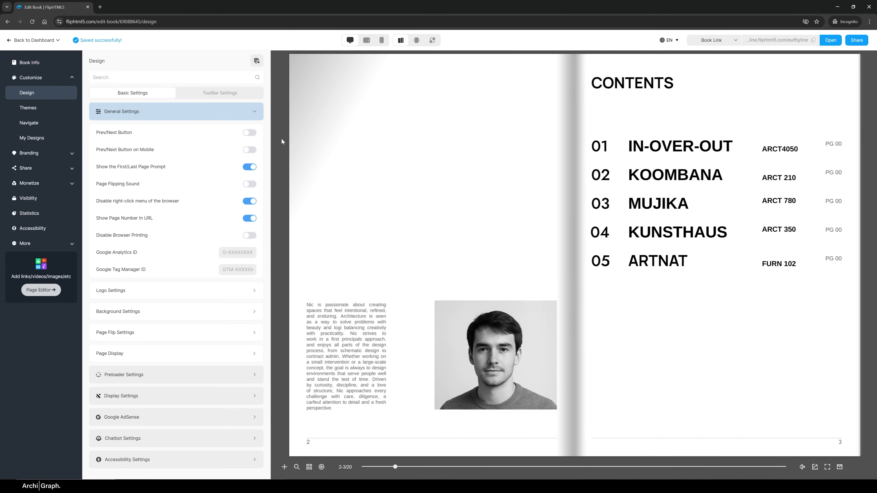
{"action": "left_click", "coordinate": [249, 133]}
{"action": "left_click", "coordinate": [250, 150]}
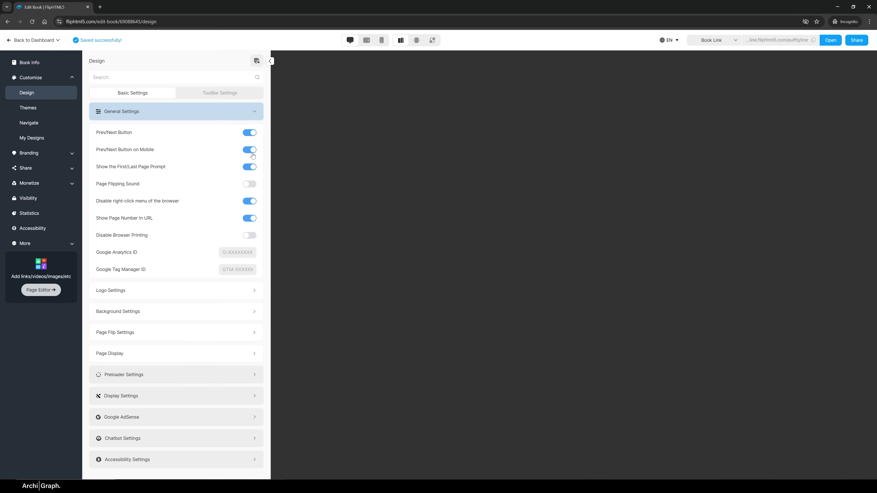
{"action": "left_click", "coordinate": [249, 150]}
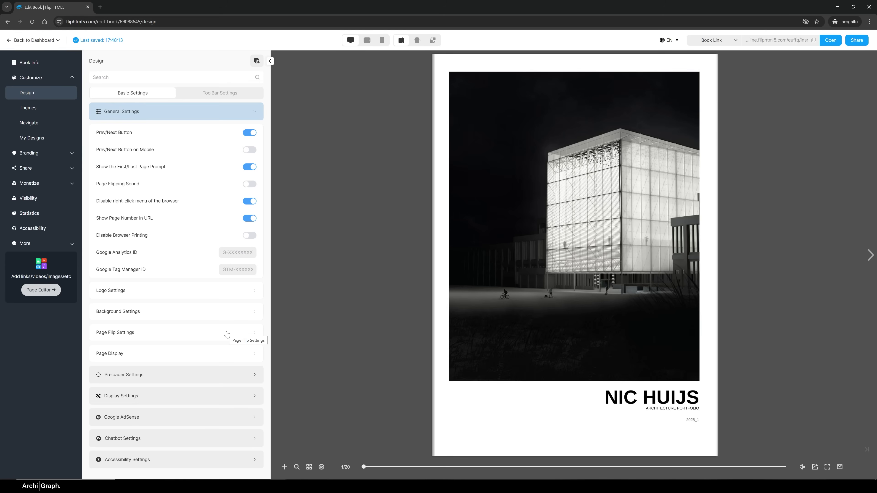
{"action": "left_click", "coordinate": [218, 292]}
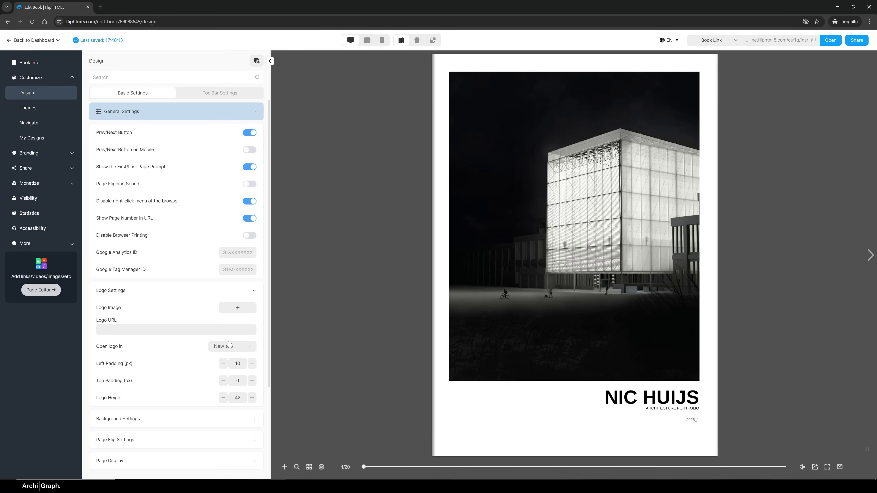
- Give the book background a red-to-light-pink gradient
{"action": "left_click", "coordinate": [240, 293]}
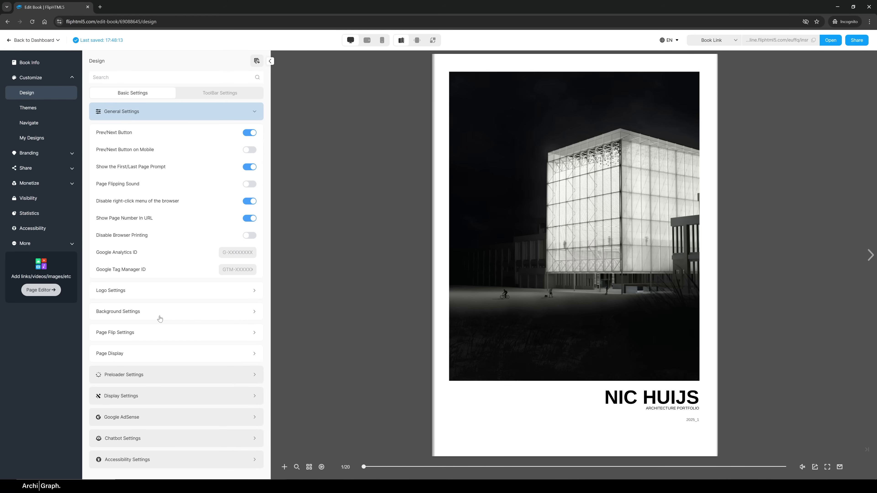
{"action": "left_click", "coordinate": [179, 314]}
{"action": "left_click", "coordinate": [244, 331]}
{"action": "left_click", "coordinate": [272, 349]}
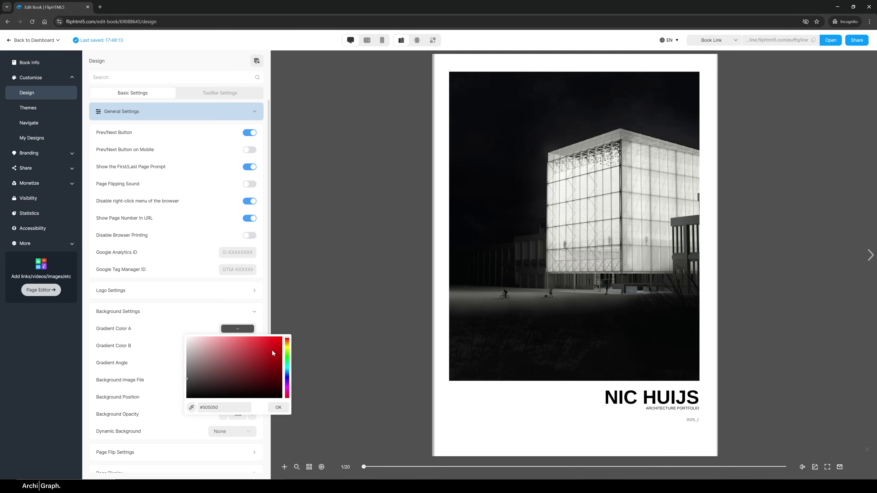
{"action": "left_click", "coordinate": [247, 346]}
{"action": "left_click", "coordinate": [201, 362]}
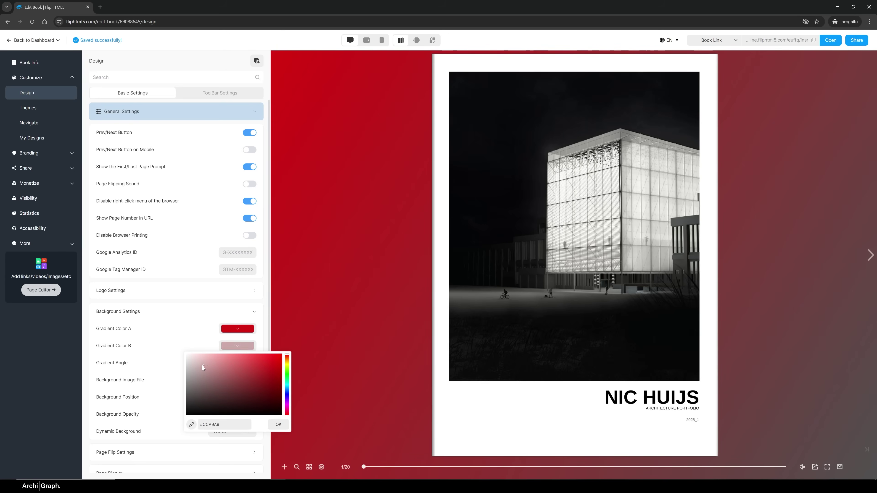
{"action": "left_click", "coordinate": [278, 424]}
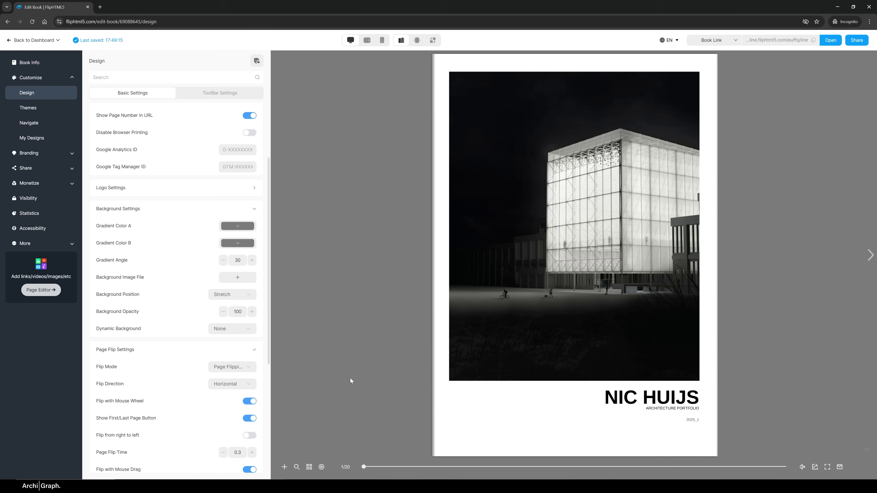
- Try the Slideshow flip mode while paging the preview, then restore Page Flipping
{"action": "scroll", "coordinate": [183, 362], "scroll_direction": "down", "scroll_amount": 2}
{"action": "left_click", "coordinate": [251, 300]}
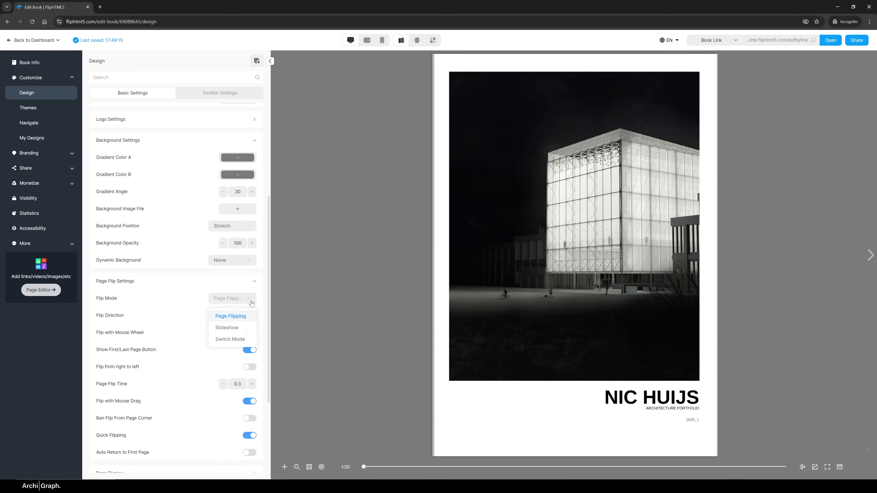
{"action": "left_click", "coordinate": [232, 329]}
{"action": "left_click", "coordinate": [278, 255]}
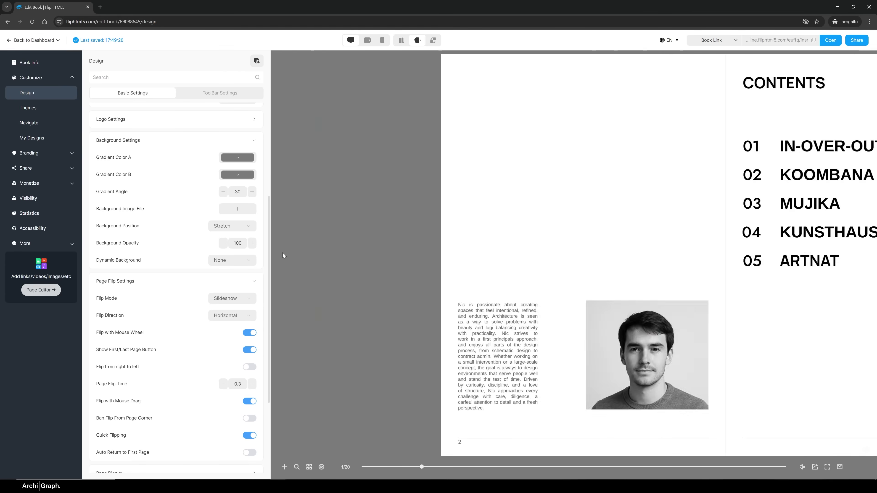
{"action": "left_click", "coordinate": [872, 255]}
{"action": "left_click", "coordinate": [872, 255]}
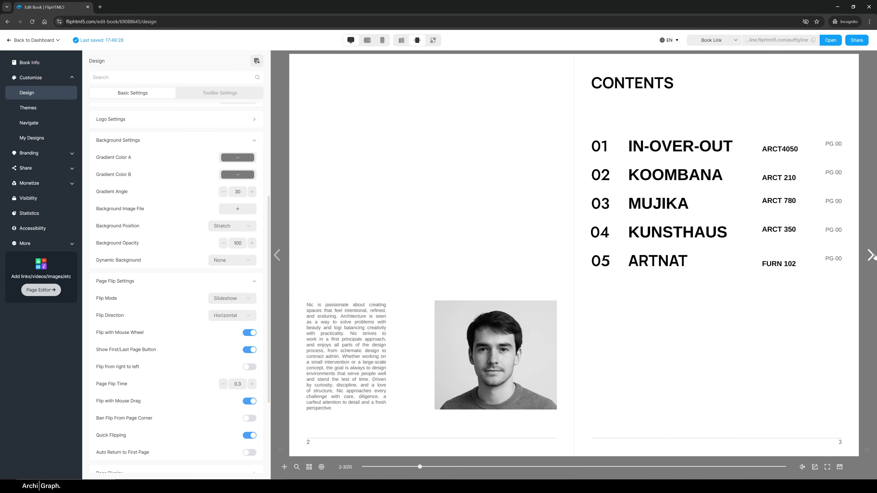
{"action": "left_click", "coordinate": [871, 256]}
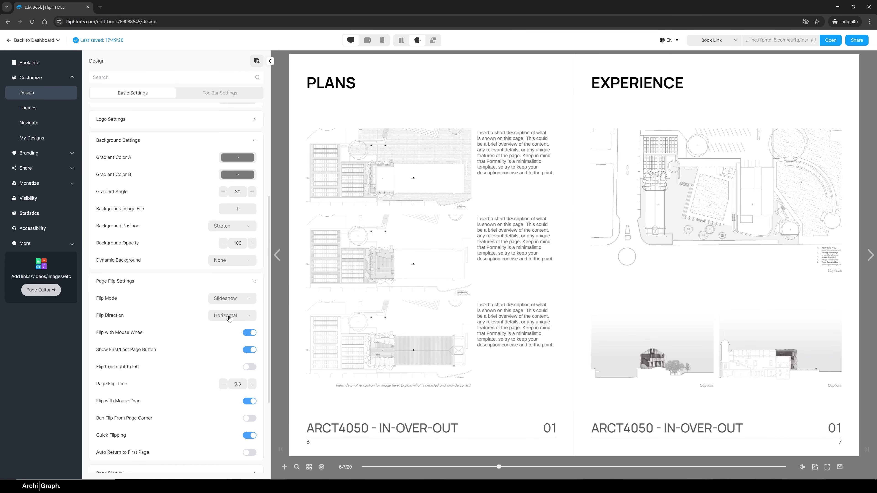
{"action": "left_click", "coordinate": [228, 326]}
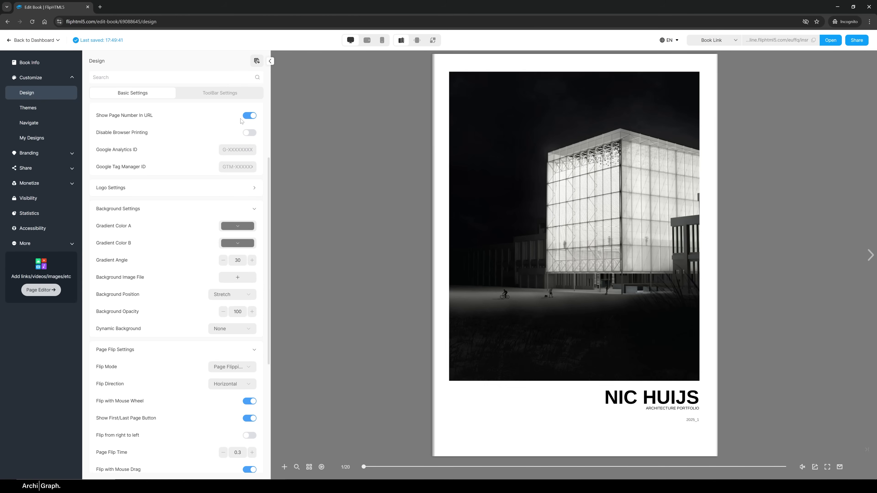
- Switch Show QR Code on and back off, then expand the page Shadow Settings
{"action": "scroll", "coordinate": [241, 120], "scroll_direction": "down", "scroll_amount": 5}
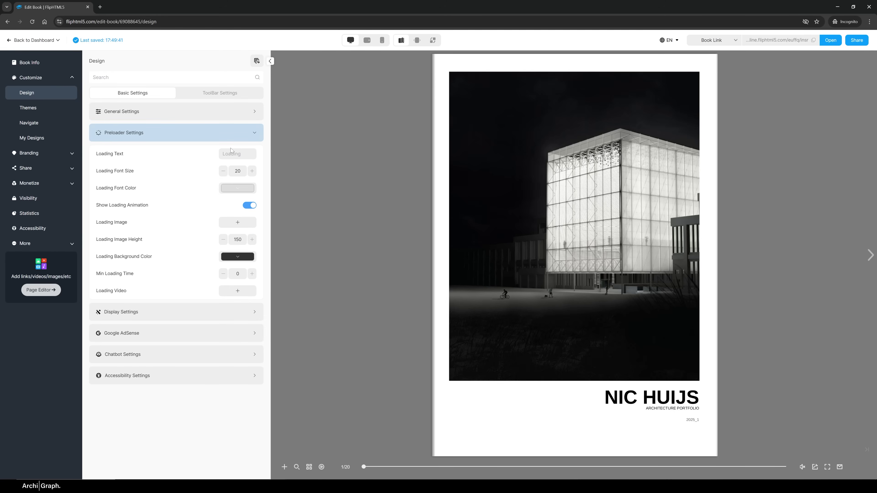
{"action": "left_click", "coordinate": [193, 307]}
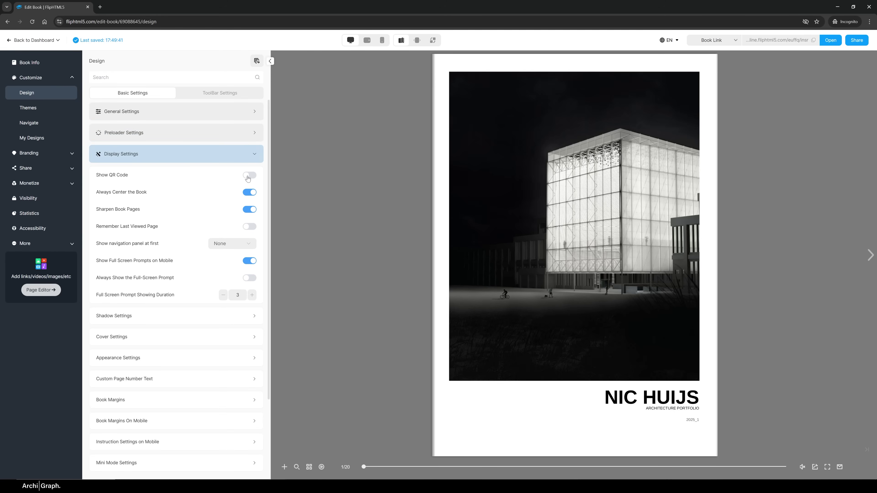
{"action": "left_click", "coordinate": [249, 175]}
{"action": "left_click", "coordinate": [245, 176]}
{"action": "left_click", "coordinate": [188, 324]}
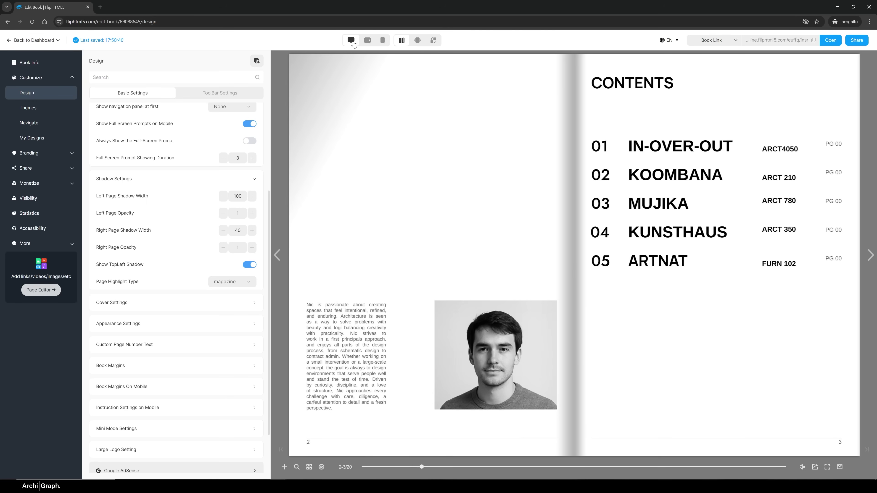
- Preview the book in tablet and phone views, then choose the Gorgeous theme layout
{"action": "left_click", "coordinate": [367, 41]}
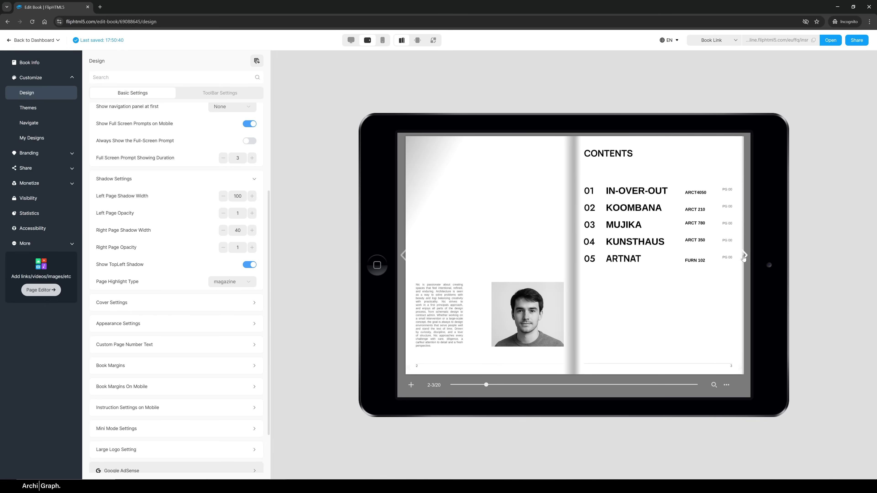
{"action": "left_click", "coordinate": [382, 40]}
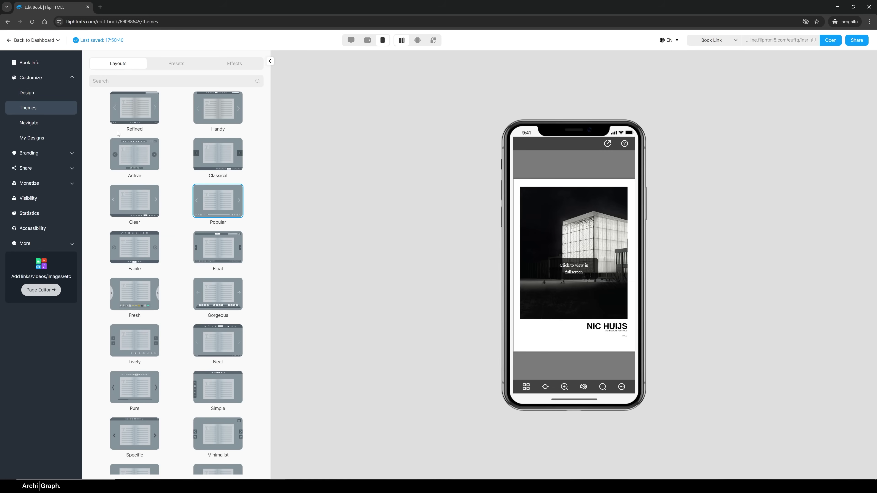
{"action": "mouse_move", "coordinate": [234, 100]}
{"action": "left_click_drag", "start_coordinate": [269, 117], "coordinate": [273, 252]}
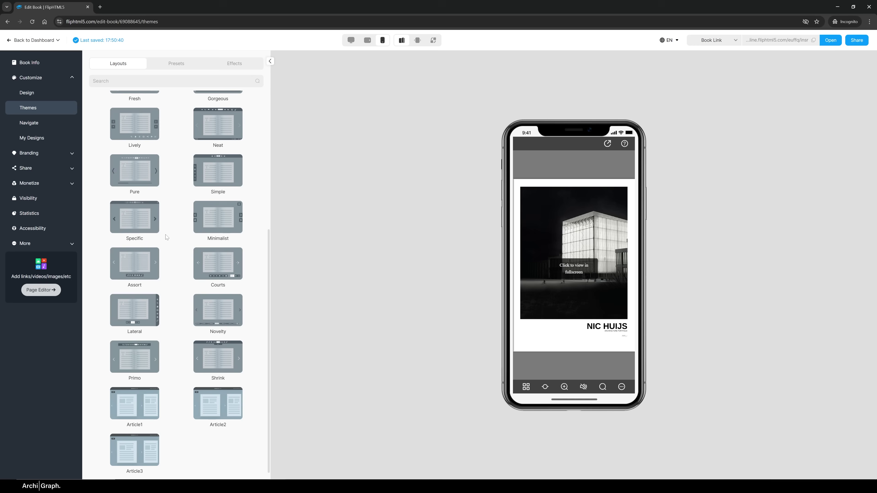
{"action": "mouse_move", "coordinate": [127, 171]}
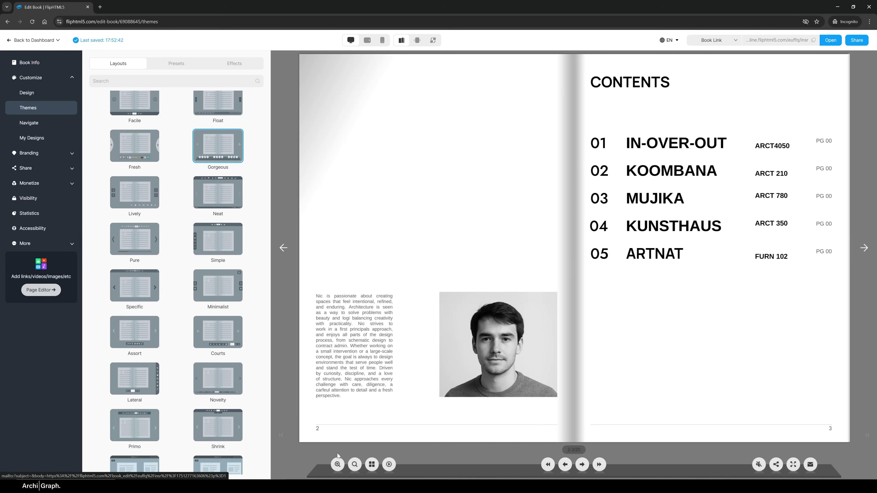
{"action": "mouse_move", "coordinate": [226, 299]}
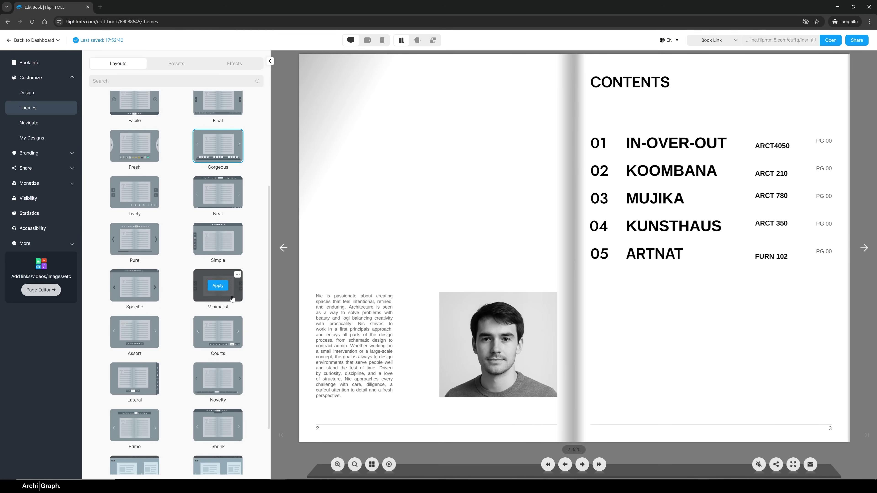
{"action": "scroll", "coordinate": [163, 225], "scroll_direction": "up", "scroll_amount": 1}
{"action": "scroll", "coordinate": [193, 214], "scroll_direction": "down", "scroll_amount": 1}
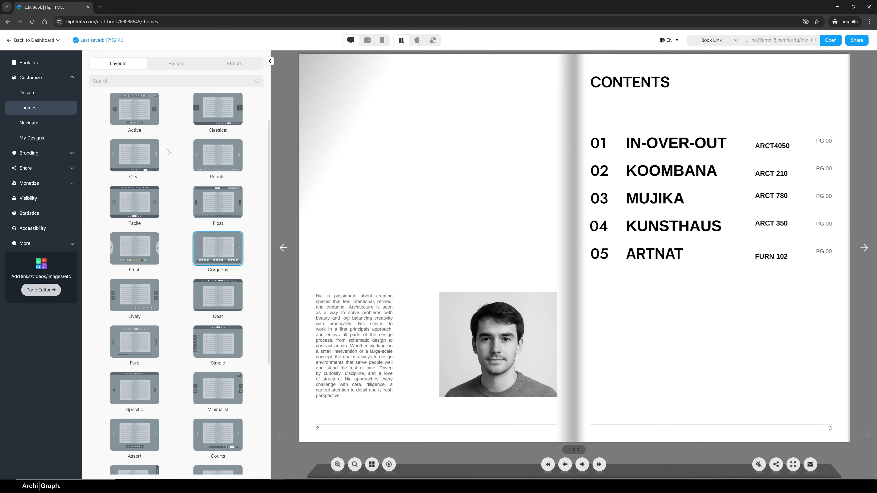
- Apply the Classical preset skin and bring up the Branding logo settings
{"action": "left_click", "coordinate": [176, 64]}
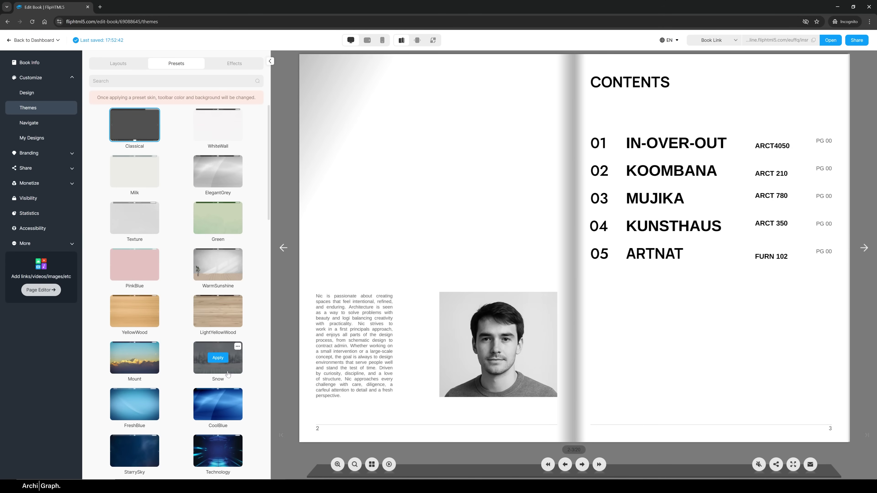
{"action": "left_click", "coordinate": [143, 126]}
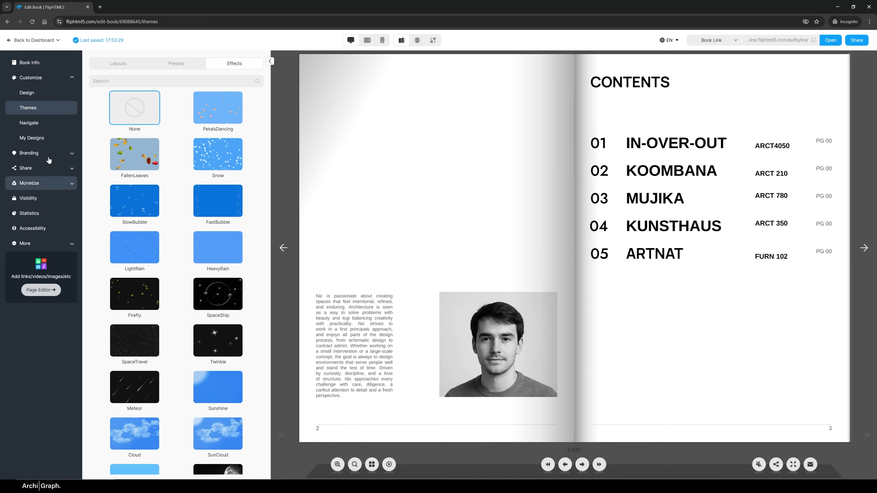
{"action": "left_click", "coordinate": [49, 154]}
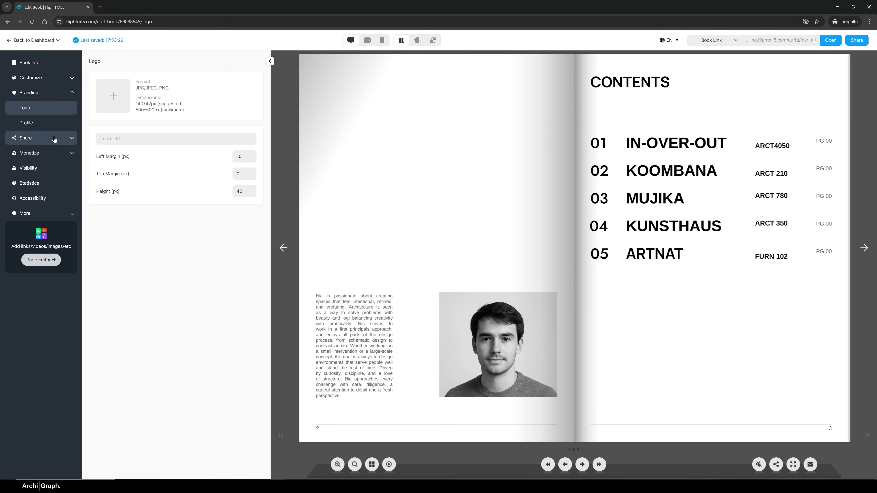
- Open the book's share link, flip to the IN-OVER-OUT pages, then view the embed code
{"action": "left_click", "coordinate": [26, 138]}
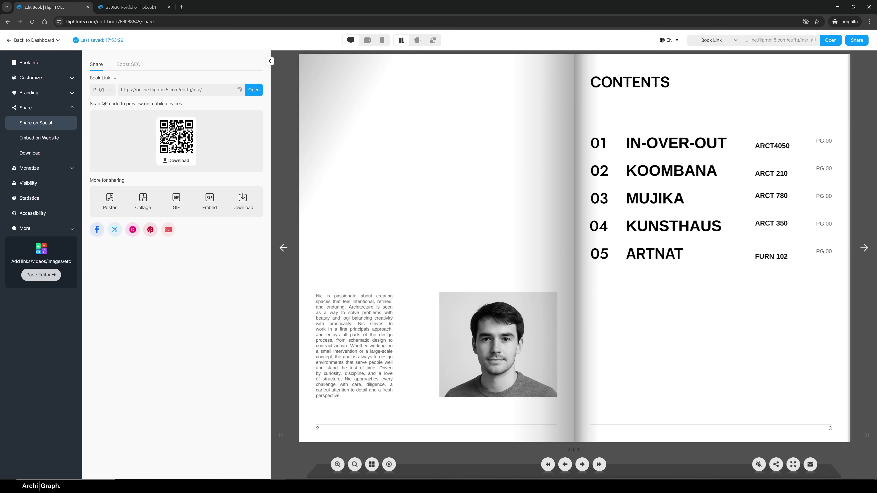
{"action": "left_click", "coordinate": [254, 90]}
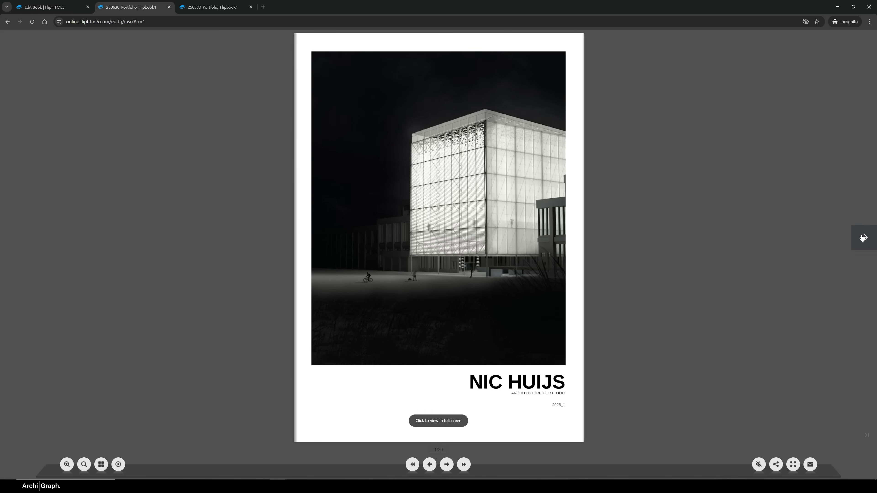
{"action": "left_click", "coordinate": [862, 237]}
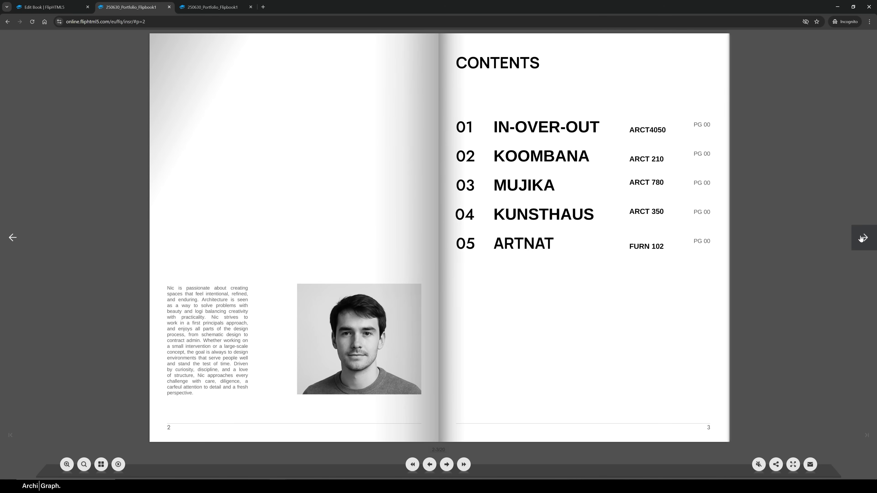
{"action": "left_click", "coordinate": [862, 238]}
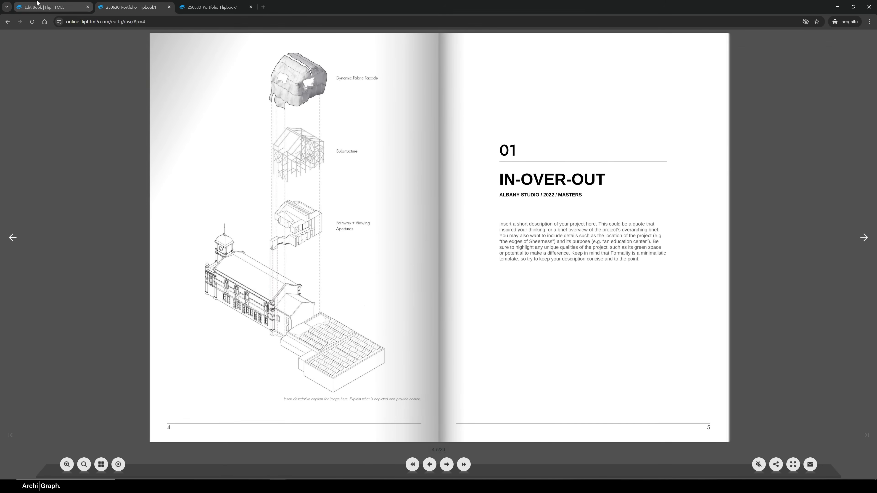
{"action": "left_click", "coordinate": [37, 4]}
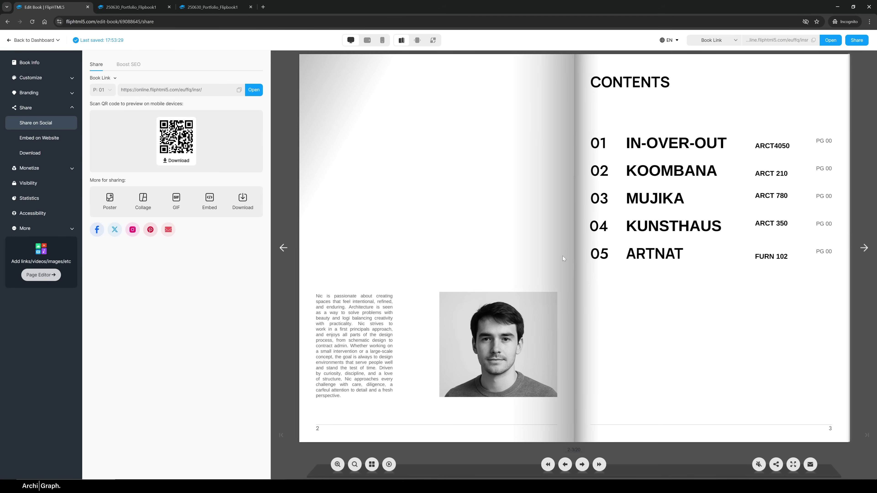
{"action": "left_click", "coordinate": [201, 194]}
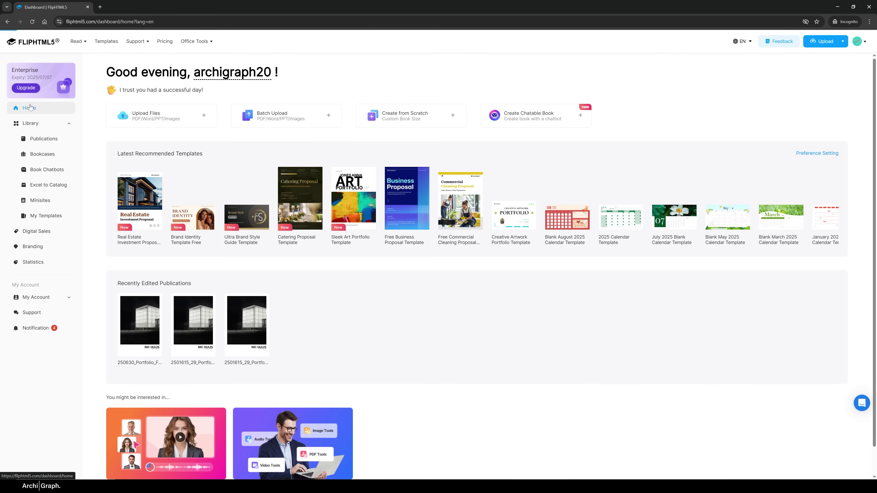
- From the dashboard, browse the scratch templates and page through a sample tile catalogue
{"action": "left_click", "coordinate": [29, 108]}
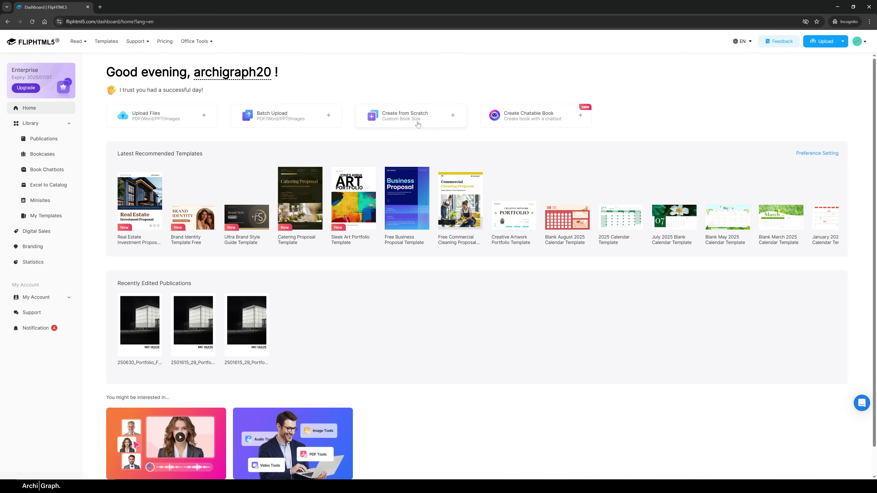
{"action": "left_click", "coordinate": [407, 116]}
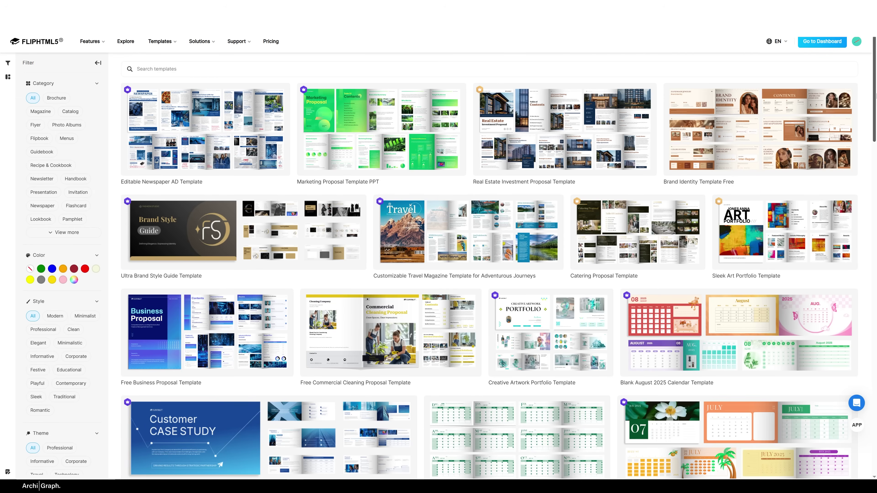
{"action": "scroll", "coordinate": [489, 267], "scroll_direction": "down", "scroll_amount": 3}
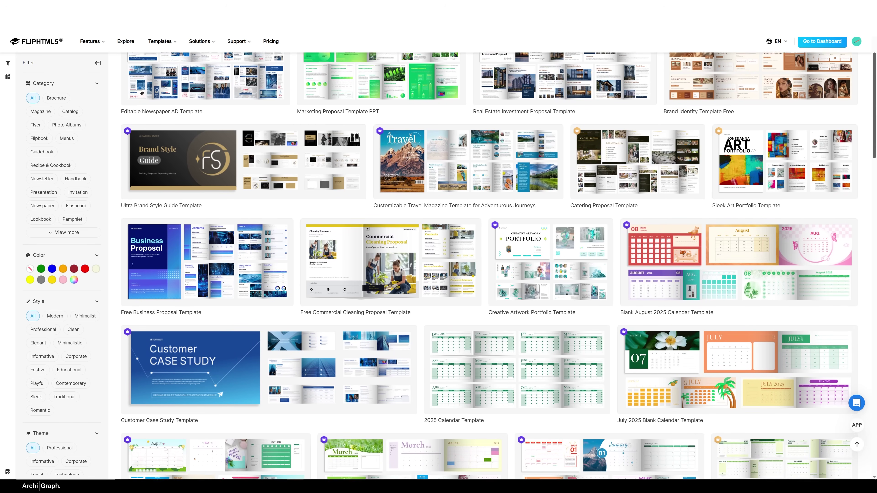
{"action": "left_click_drag", "start_coordinate": [876, 113], "coordinate": [875, 286]}
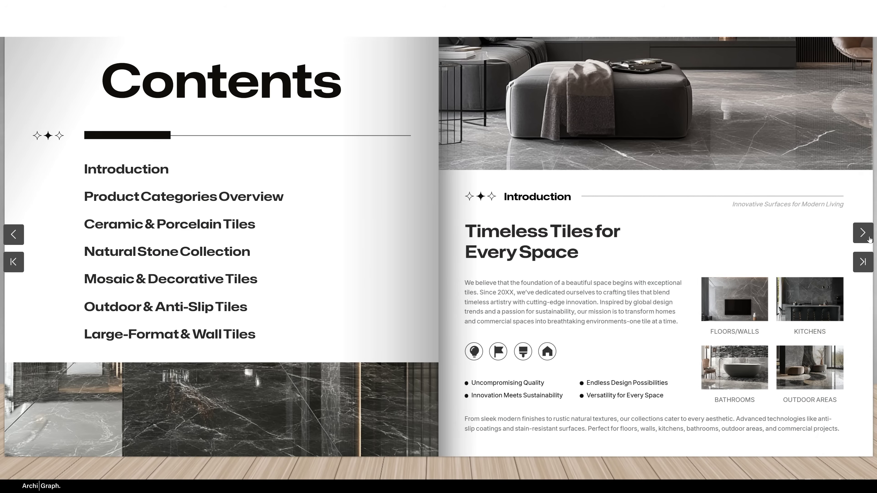
{"action": "left_click", "coordinate": [863, 234]}
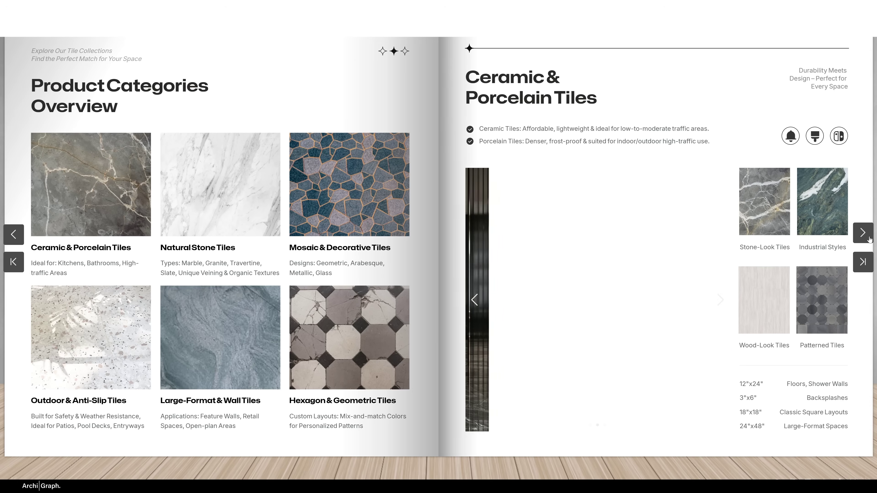
{"action": "left_click", "coordinate": [722, 302]}
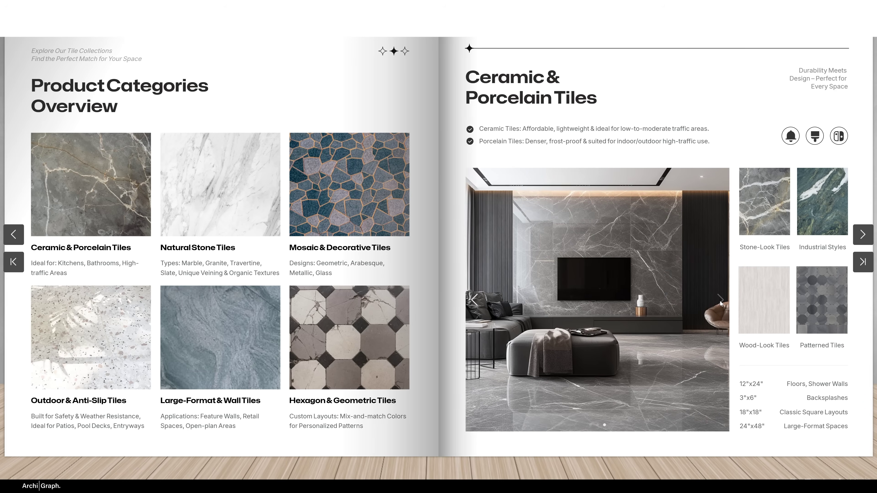
{"action": "left_click", "coordinate": [868, 237]}
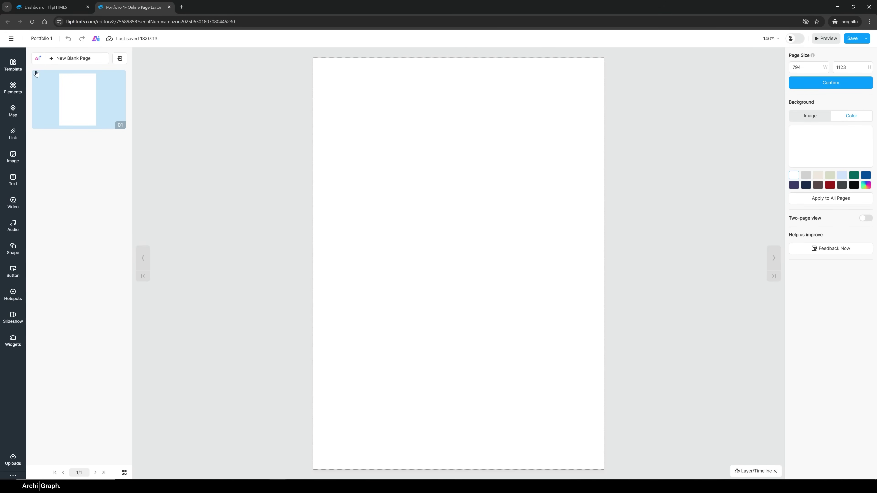
- Search templates for 'portfolio' and apply Art Portfolio, deleting all existing pages
{"action": "left_click", "coordinate": [13, 65]}
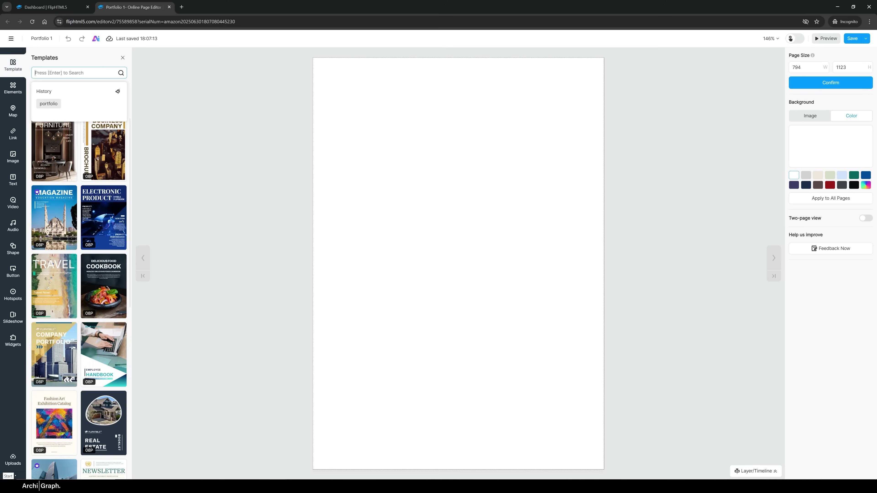
{"action": "type", "text": "portfolio"}
{"action": "key", "text": "Return"}
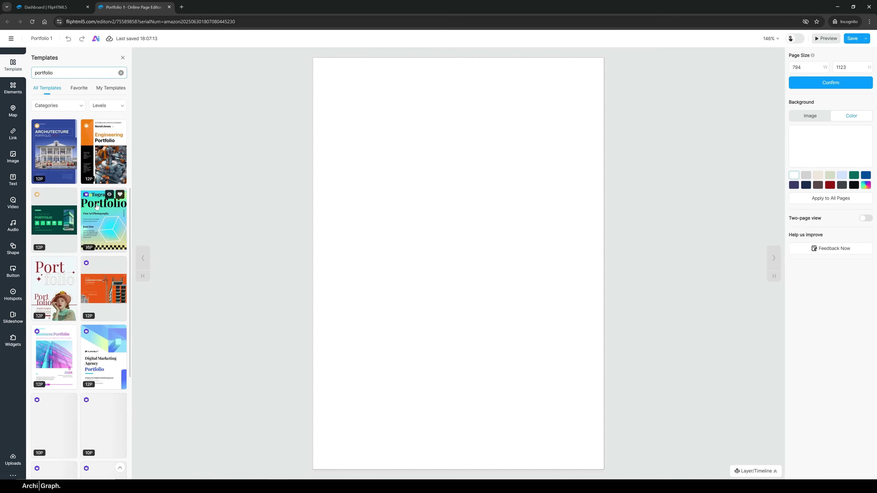
{"action": "scroll", "coordinate": [97, 206], "scroll_direction": "down", "scroll_amount": 5}
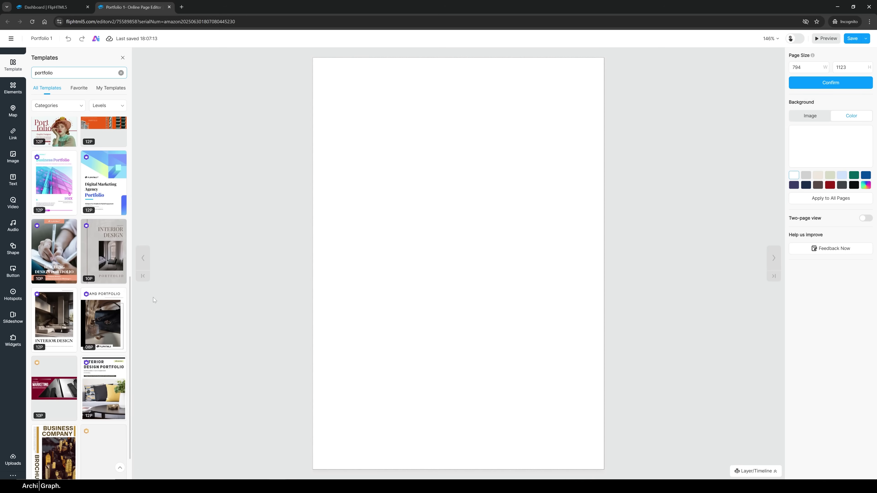
{"action": "scroll", "coordinate": [93, 326], "scroll_direction": "down", "scroll_amount": 1}
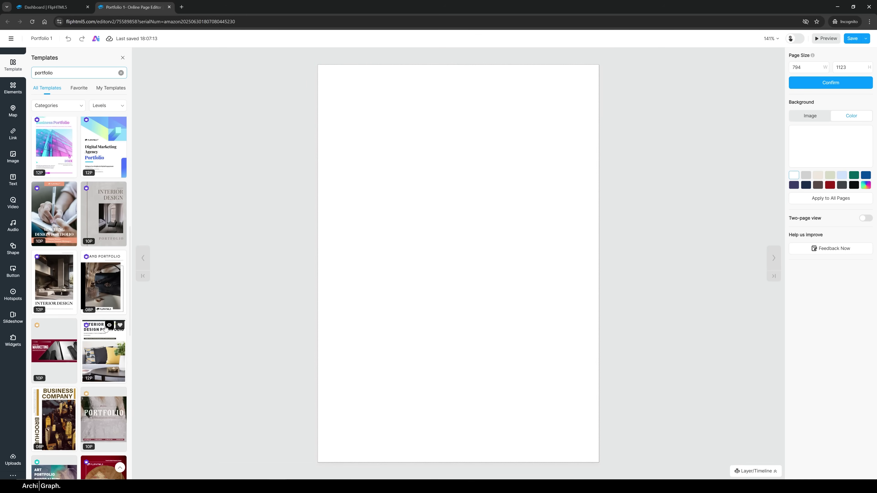
{"action": "scroll", "coordinate": [52, 208], "scroll_direction": "up", "scroll_amount": 10}
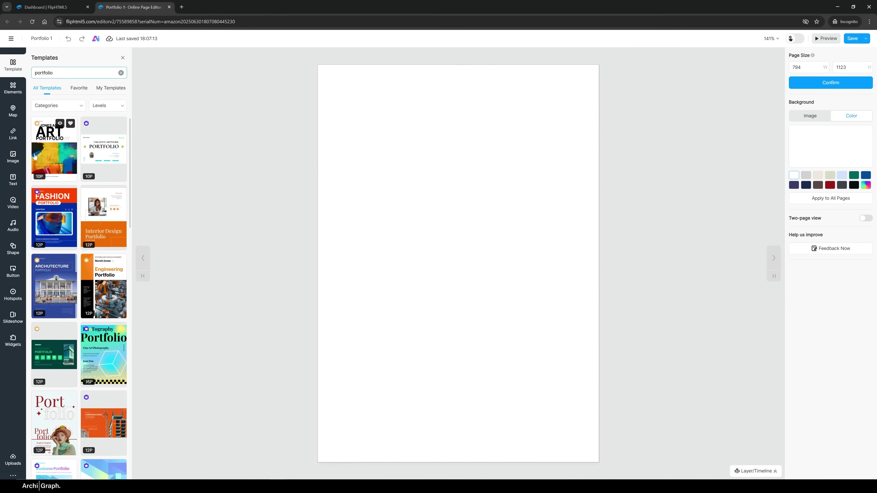
{"action": "left_click", "coordinate": [35, 156]}
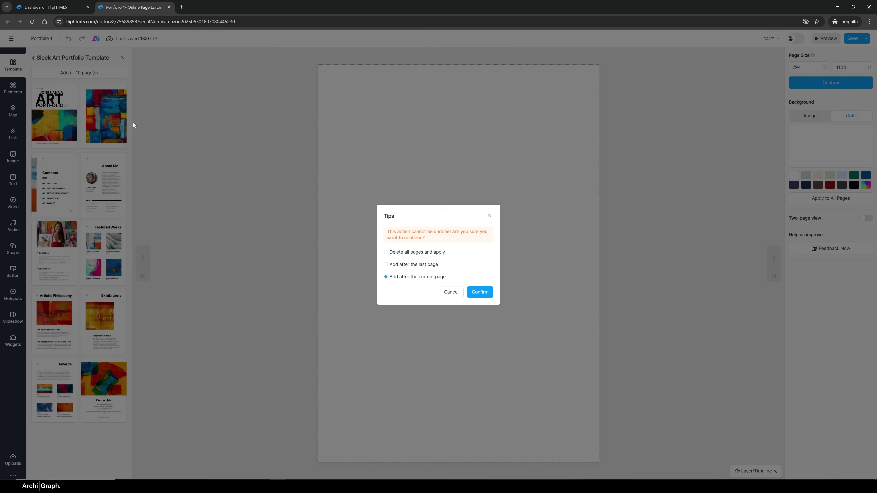
{"action": "left_click", "coordinate": [418, 252]}
{"action": "left_click", "coordinate": [479, 301]}
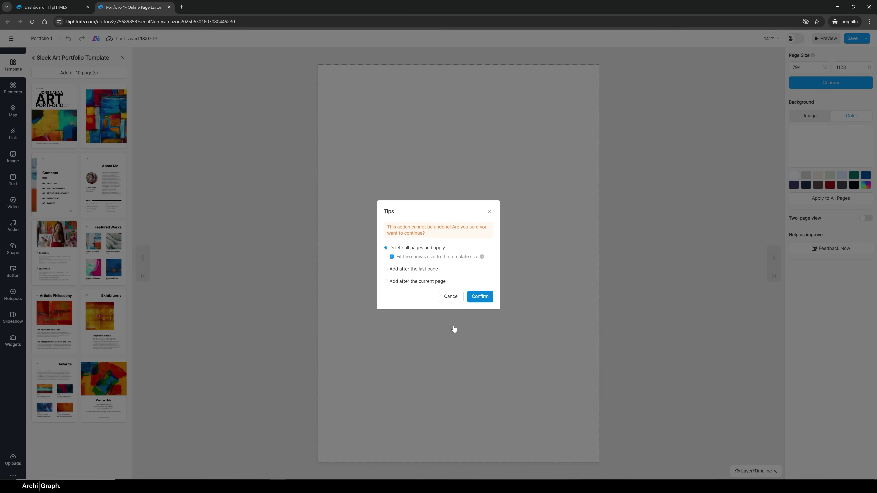
- Edit the 202X edition text, then undo twice to restore the ARCHITECTURE line
{"action": "double_click", "coordinate": [341, 86]}
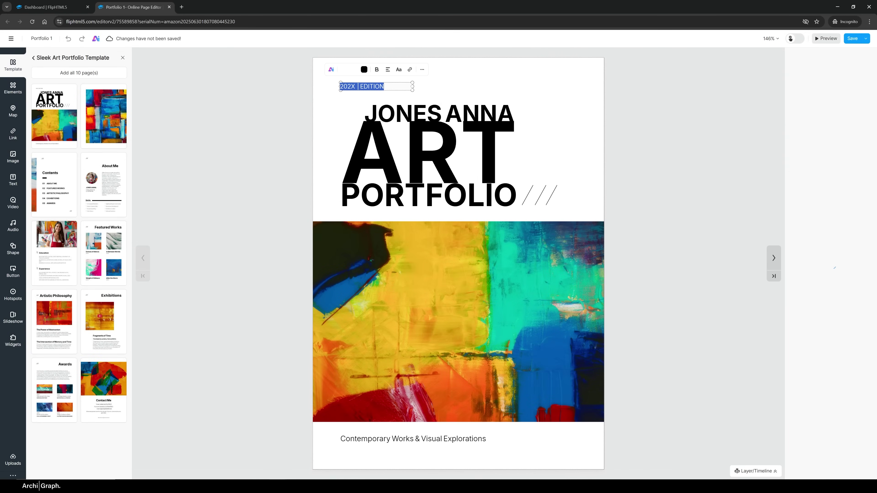
{"action": "type", "text": "20"}
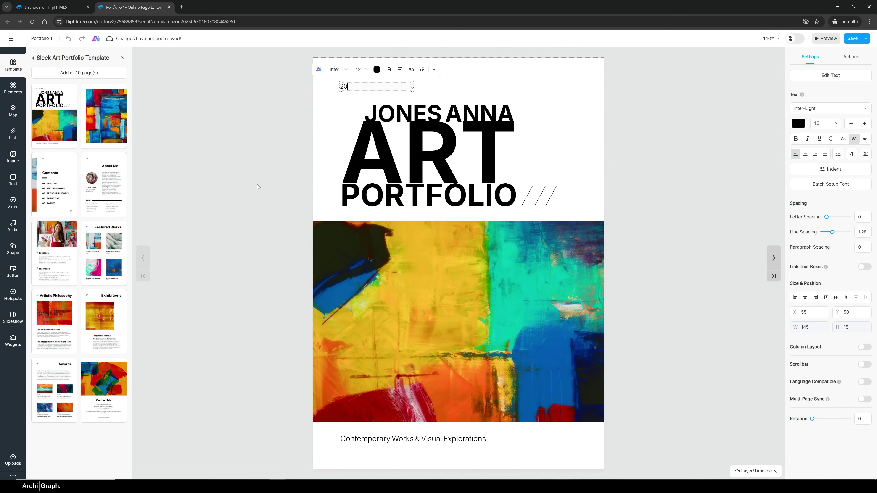
{"action": "left_click", "coordinate": [289, 238]}
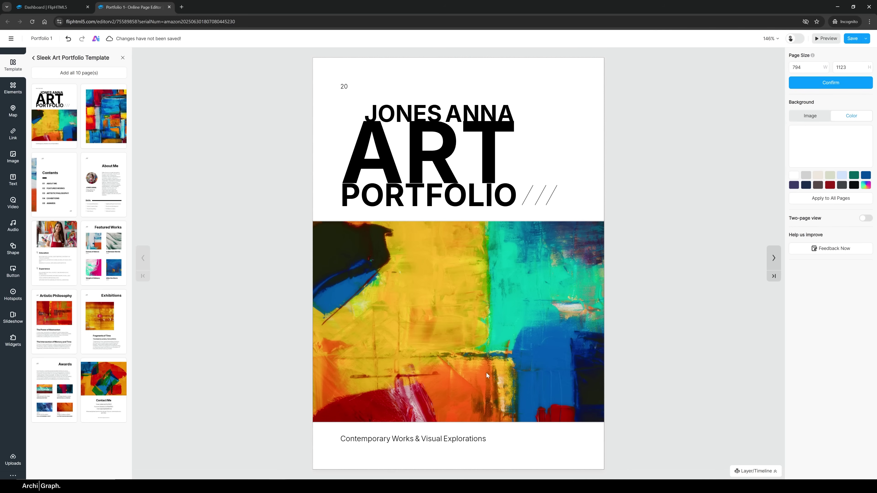
{"action": "left_click", "coordinate": [497, 111]}
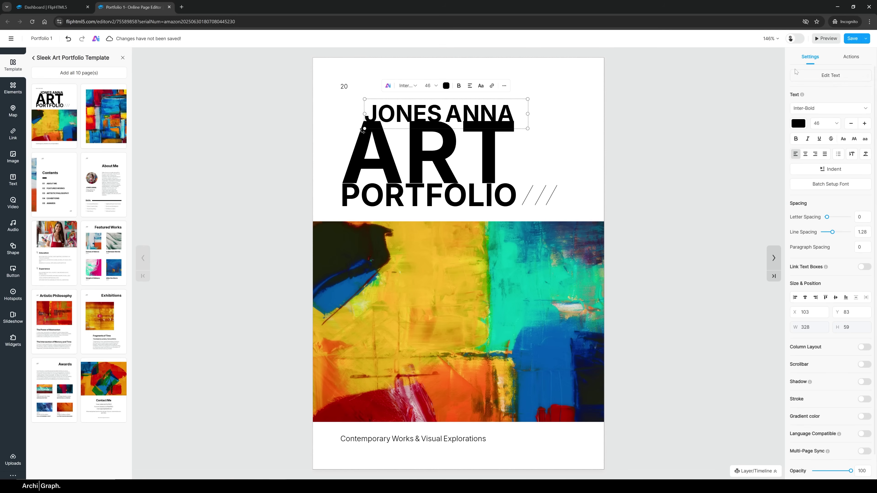
{"action": "mouse_move", "coordinate": [96, 110]}
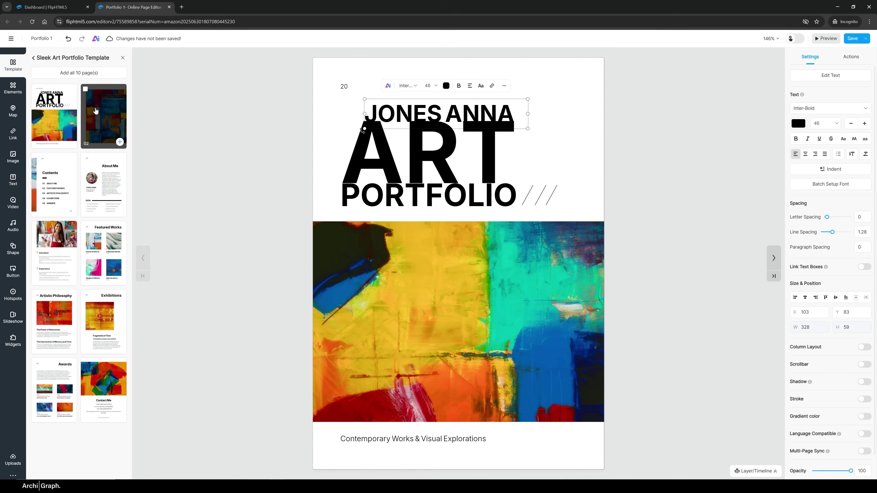
{"action": "left_click", "coordinate": [13, 156]}
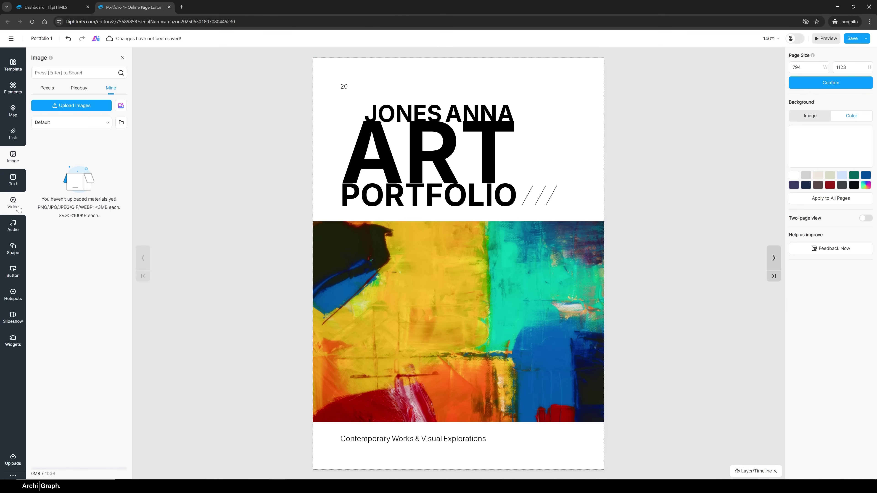
{"action": "left_click", "coordinate": [13, 271]}
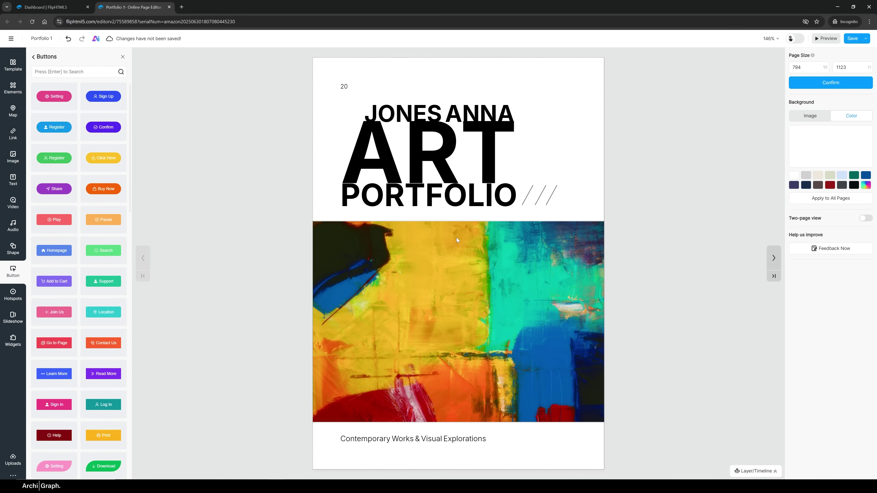
{"action": "key", "text": "ctrl+z"}
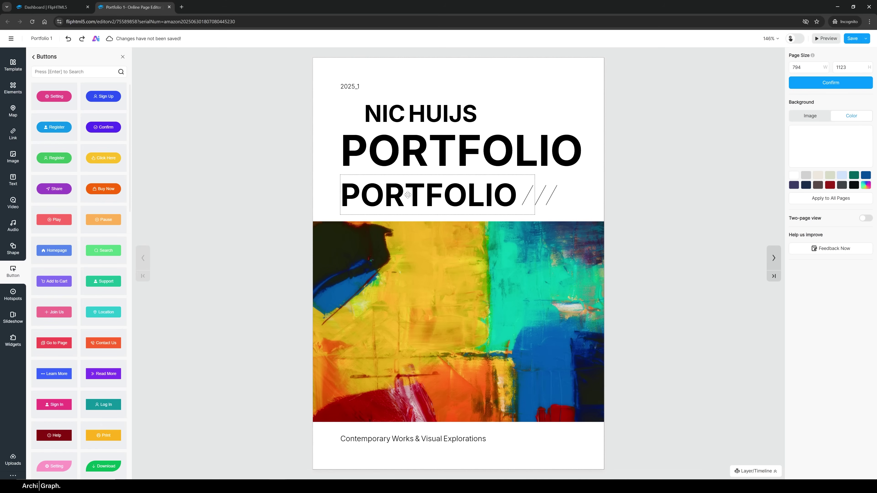
{"action": "key", "text": "ctrl+z"}
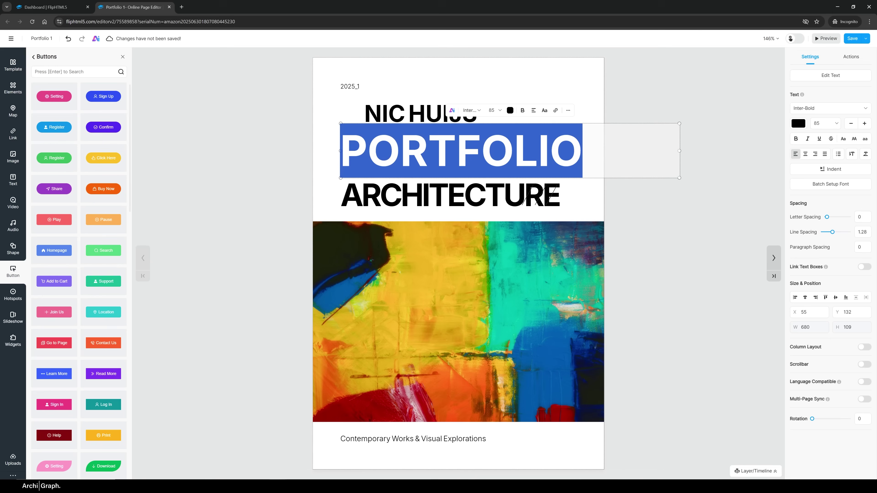
- Enlarge PORTFOLIO with -10 letter spacing, shift it left, and move the author name above it
{"action": "left_click_drag", "start_coordinate": [680, 178], "coordinate": [783, 195]}
{"action": "left_click_drag", "start_coordinate": [826, 217], "coordinate": [824, 217]}
{"action": "mouse_move", "coordinate": [782, 160]}
{"action": "left_mouse_down"}
{"action": "mouse_move", "coordinate": [734, 160]}
{"action": "mouse_move", "coordinate": [768, 159]}
{"action": "left_mouse_up"}
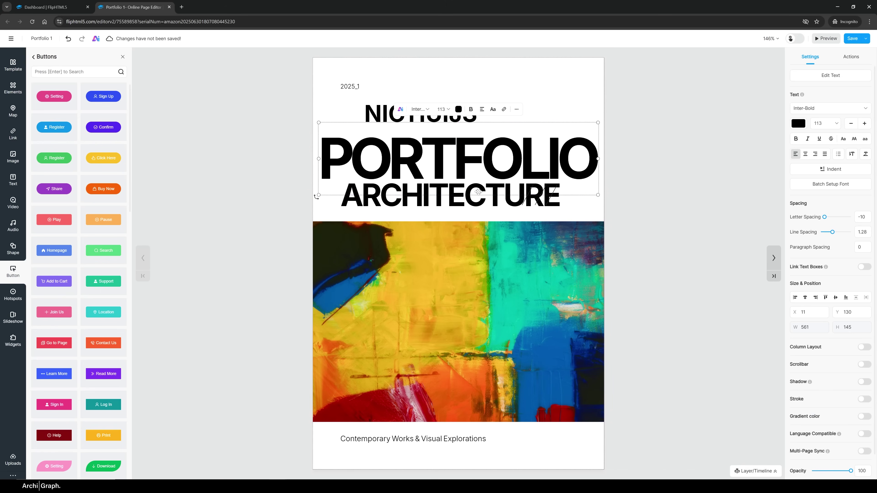
{"action": "left_click", "coordinate": [394, 121]}
{"action": "left_click_drag", "start_coordinate": [393, 121], "coordinate": [366, 148]}
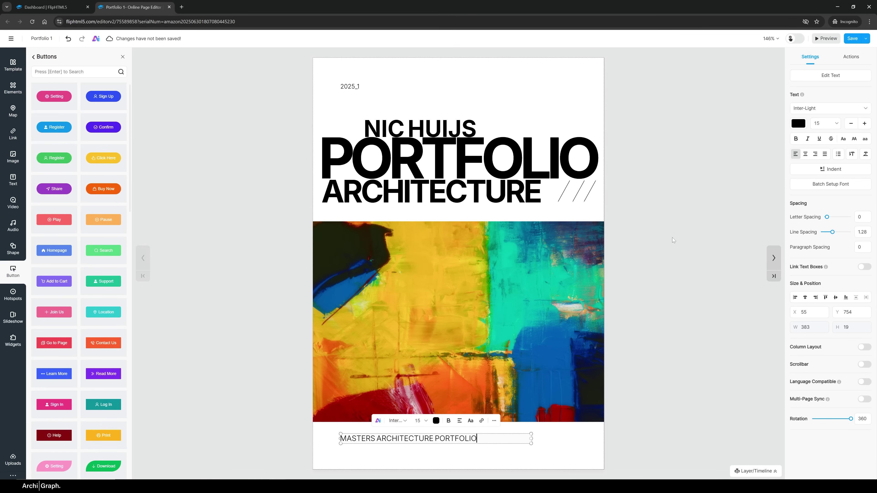
{"action": "left_click", "coordinate": [672, 237]}
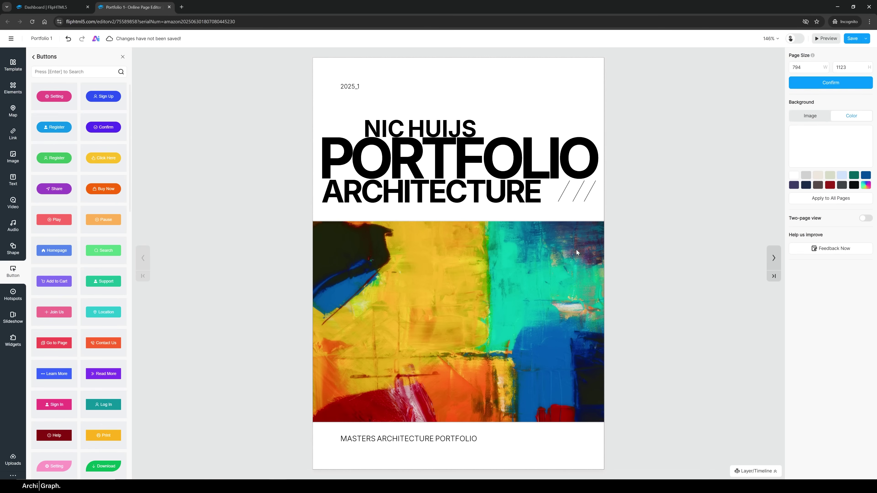
{"action": "scroll", "coordinate": [498, 290], "scroll_direction": "down", "scroll_amount": 2}
{"action": "scroll", "coordinate": [498, 290], "scroll_direction": "up", "scroll_amount": 2}
- Back on the cover, remove the abstract painting and show the Mine image uploads
{"action": "scroll", "coordinate": [499, 290], "scroll_direction": "down", "scroll_amount": 3}
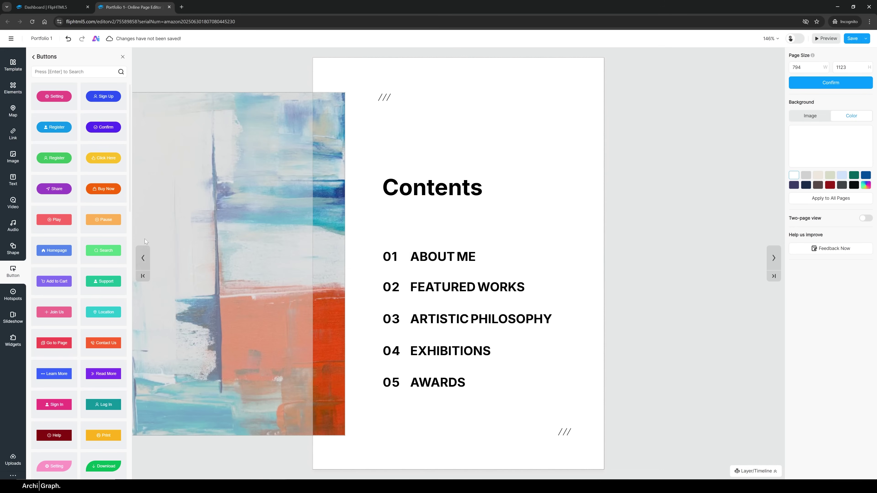
{"action": "left_click", "coordinate": [142, 258]}
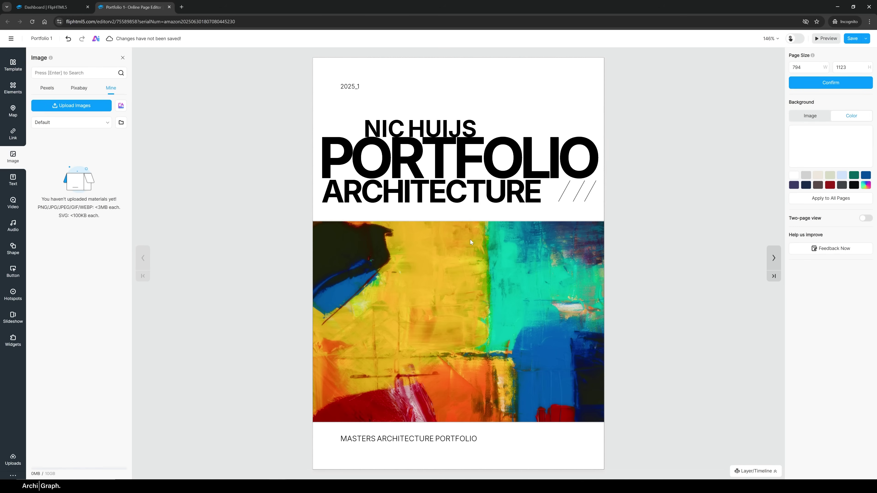
{"action": "left_click", "coordinate": [426, 242]}
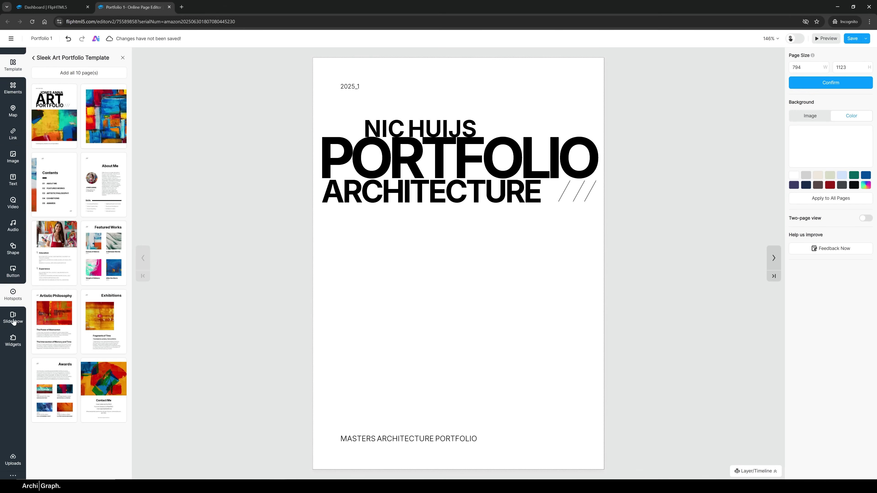
{"action": "mouse_move", "coordinate": [35, 168]}
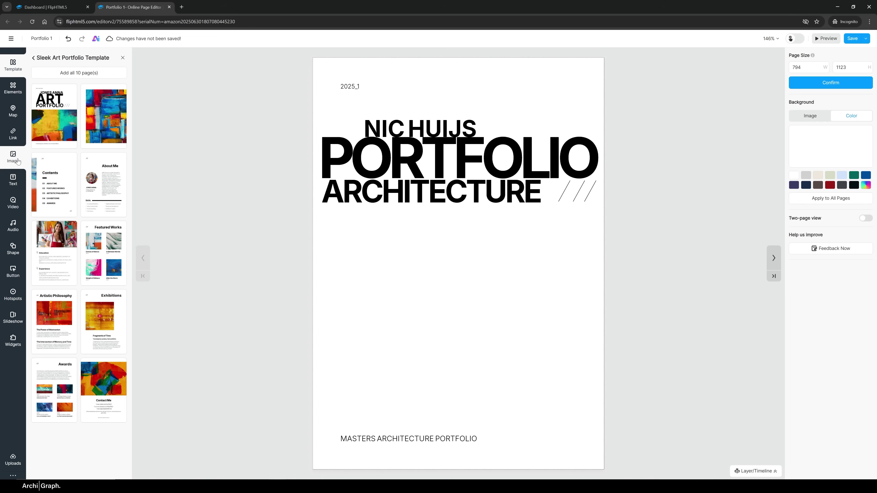
{"action": "left_click", "coordinate": [15, 157]}
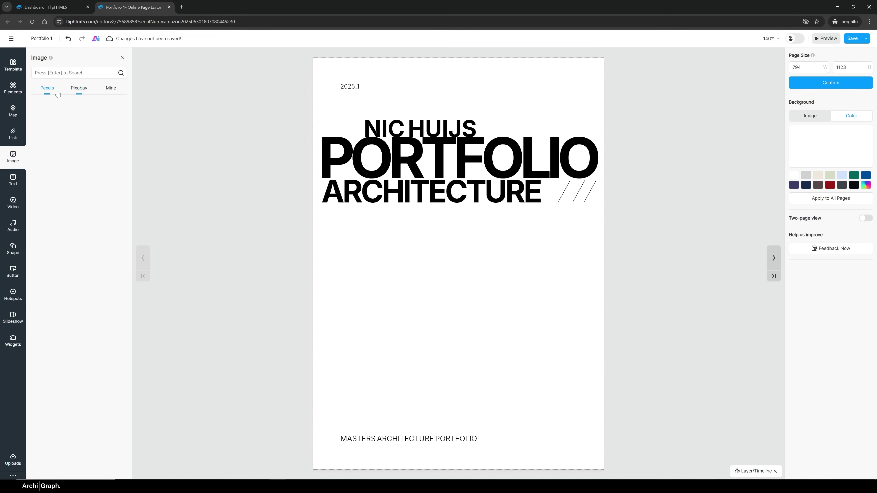
{"action": "left_click", "coordinate": [86, 92]}
{"action": "left_click", "coordinate": [116, 92]}
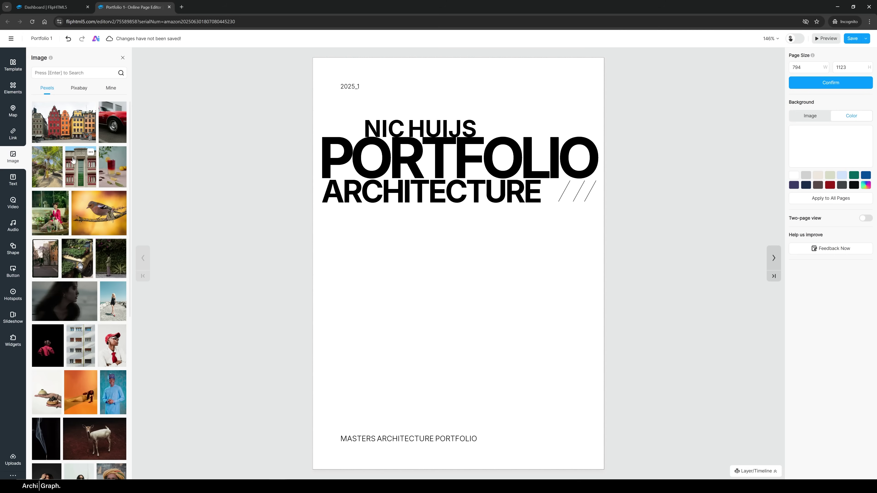
- Place the uploaded architecture night photo in the cover's middle and crop its right side
{"action": "left_click", "coordinate": [111, 88]}
{"action": "left_click_drag", "start_coordinate": [46, 148], "coordinate": [492, 334]}
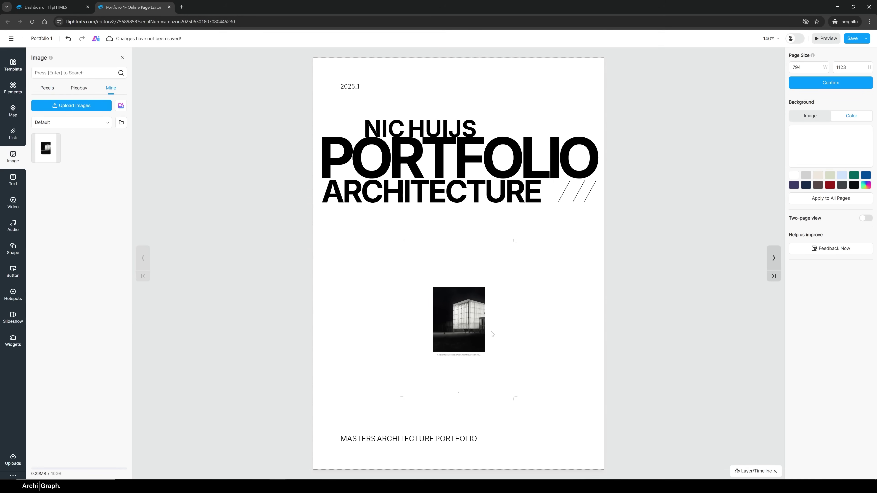
{"action": "left_click", "coordinate": [480, 332]}
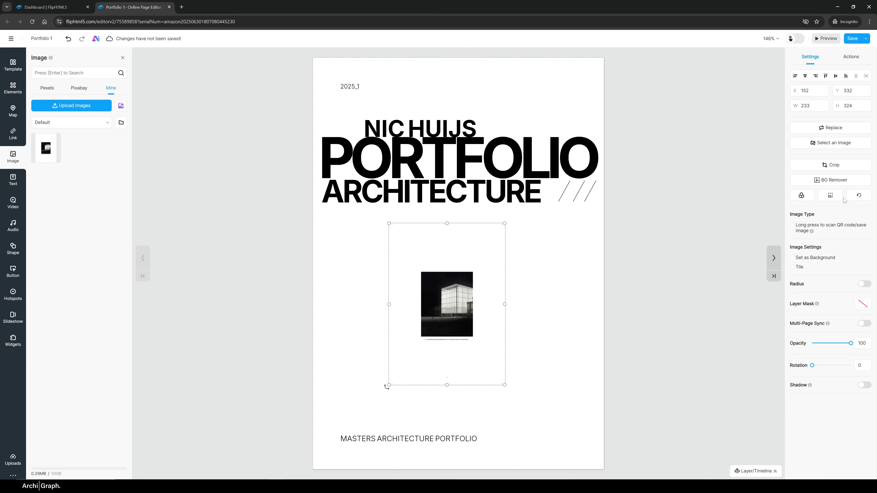
{"action": "left_click", "coordinate": [830, 165]}
{"action": "left_click_drag", "start_coordinate": [503, 304], "coordinate": [470, 302]}
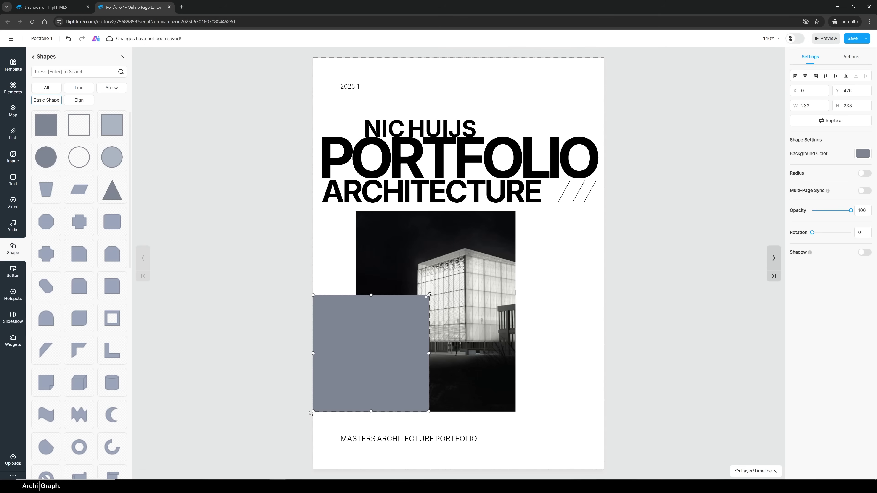
- Add a grey rectangle behind the photo, stretched across the page width
{"action": "left_click_drag", "start_coordinate": [420, 299], "coordinate": [727, 211]}
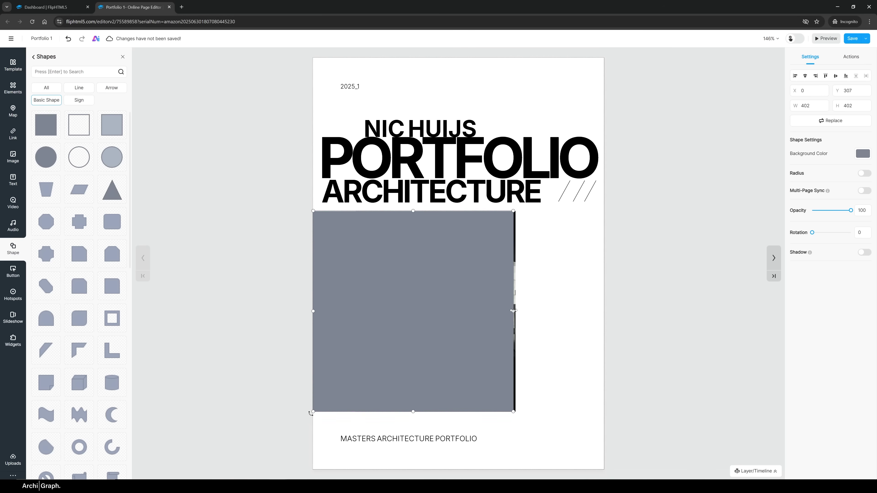
{"action": "left_click_drag", "start_coordinate": [514, 310], "coordinate": [620, 307]}
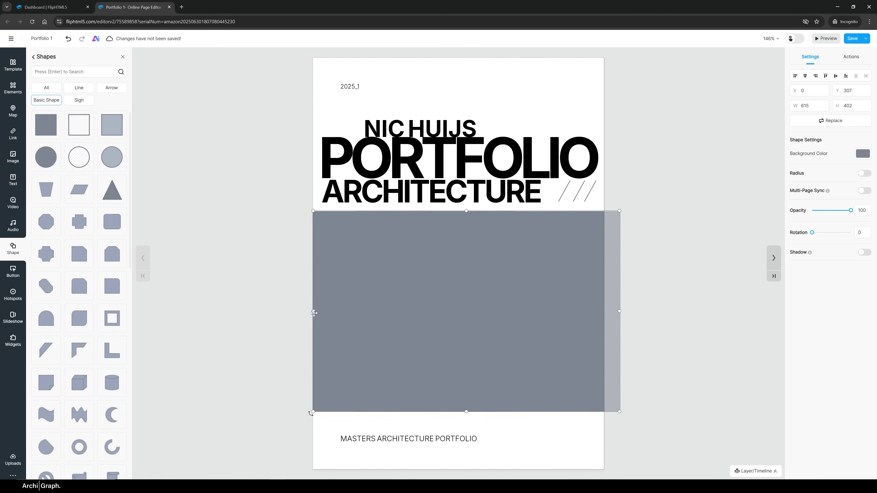
{"action": "left_click_drag", "start_coordinate": [313, 313], "coordinate": [292, 312]}
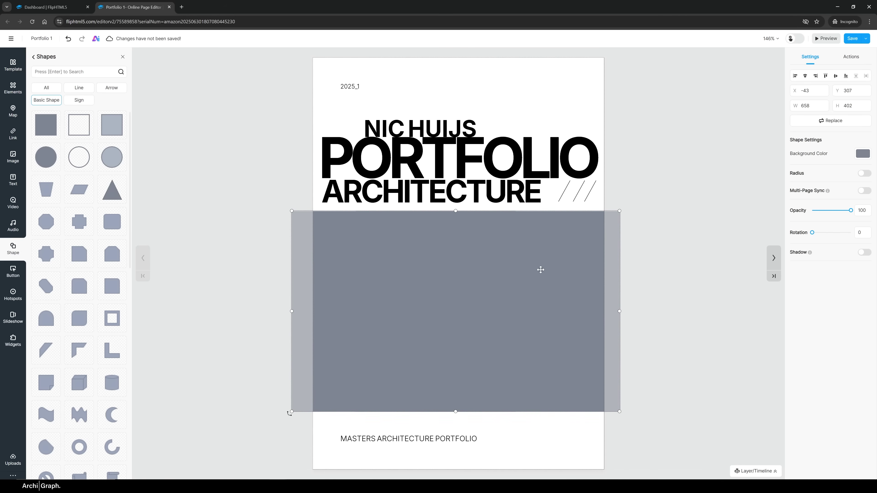
{"action": "left_click_drag", "start_coordinate": [541, 270], "coordinate": [465, 257]}
- Fill the band with the photo's dark background colour via eyedropper and extend it slightly down
{"action": "right_click", "coordinate": [502, 247]}
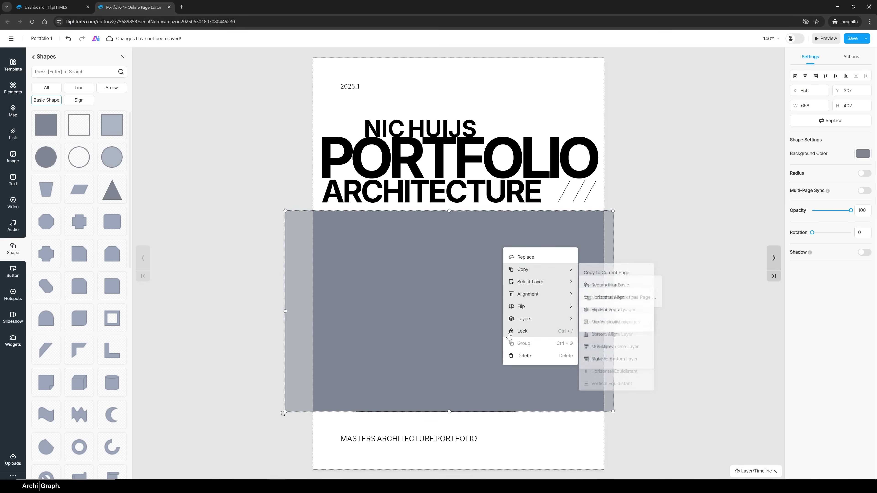
{"action": "mouse_move", "coordinate": [501, 282]}
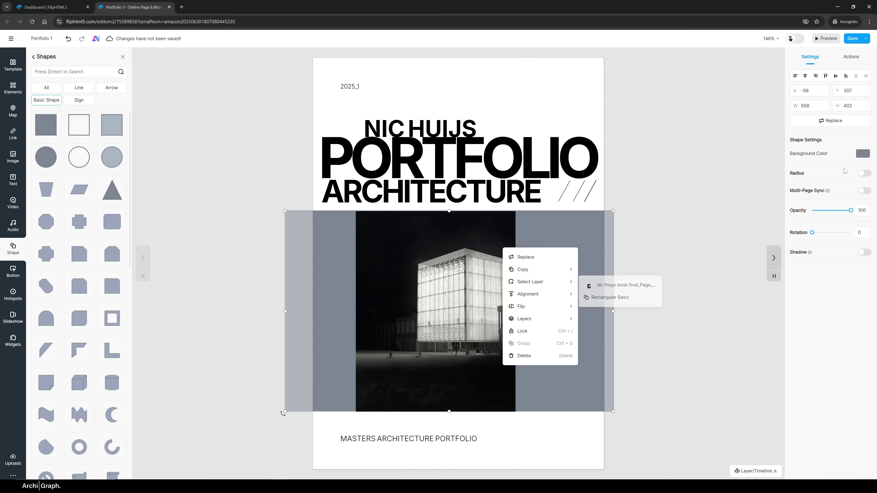
{"action": "left_click", "coordinate": [862, 154]}
{"action": "left_click", "coordinate": [787, 160]}
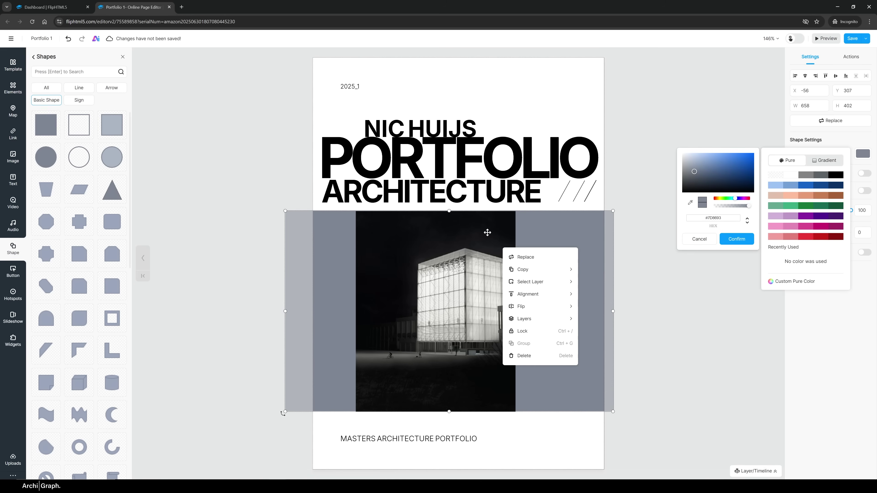
{"action": "left_click", "coordinate": [690, 203]}
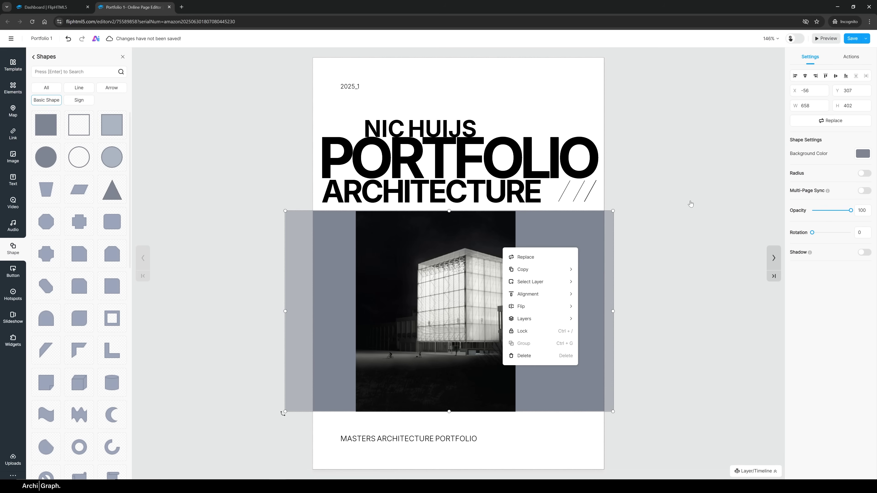
{"action": "left_click", "coordinate": [493, 229]}
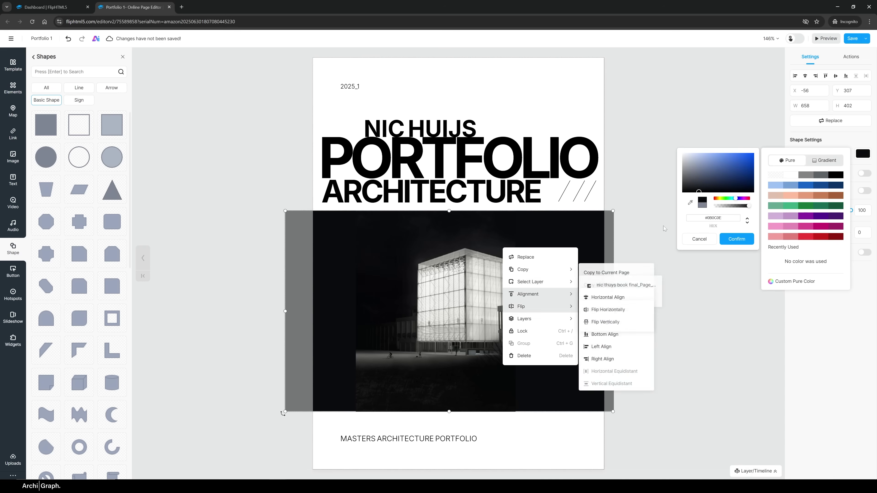
{"action": "left_click", "coordinate": [645, 181]}
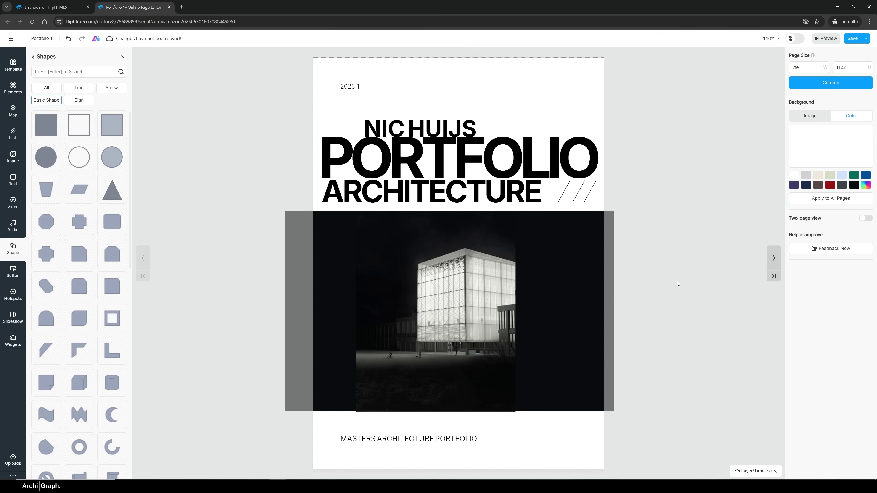
{"action": "left_click", "coordinate": [587, 371]}
{"action": "left_click_drag", "start_coordinate": [449, 411], "coordinate": [447, 412]}
- Save the portfolio changes
{"action": "left_click", "coordinate": [673, 207]}
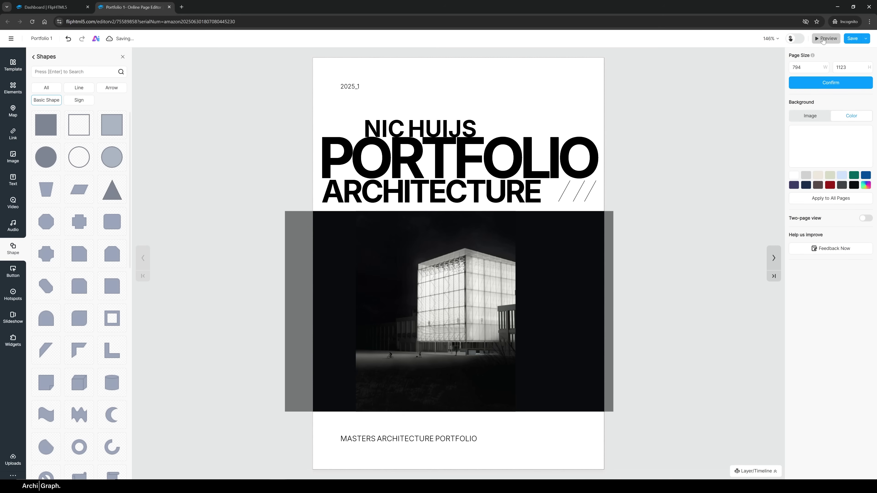
{"action": "left_click", "coordinate": [851, 39]}
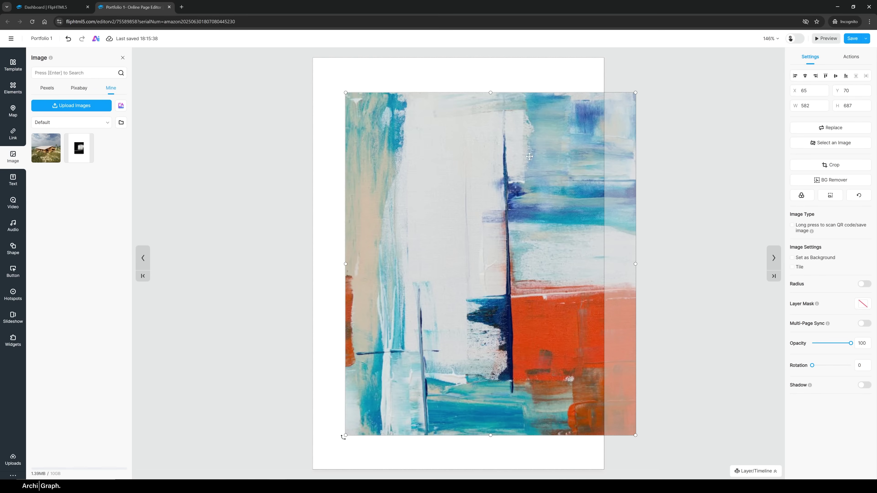
{"action": "left_click", "coordinate": [675, 170]}
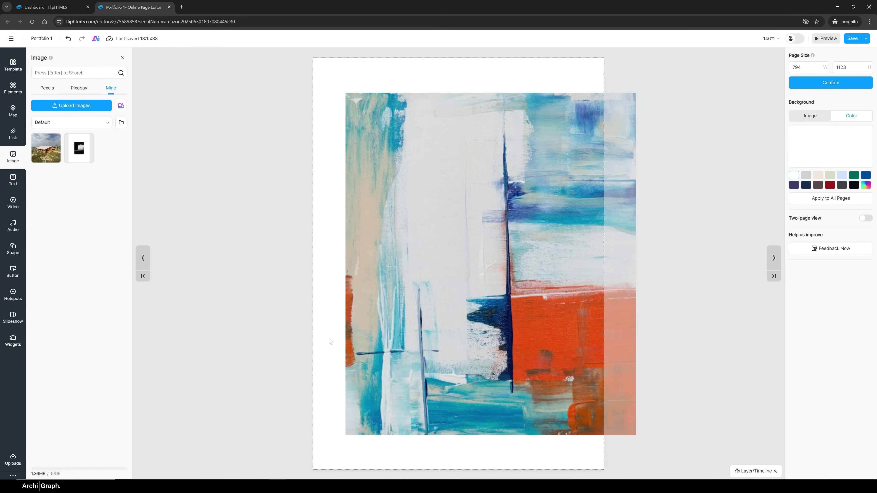
- Replace the next page's abstract painting with the beach house photo from Mine uploads
{"action": "left_click", "coordinate": [593, 244]}
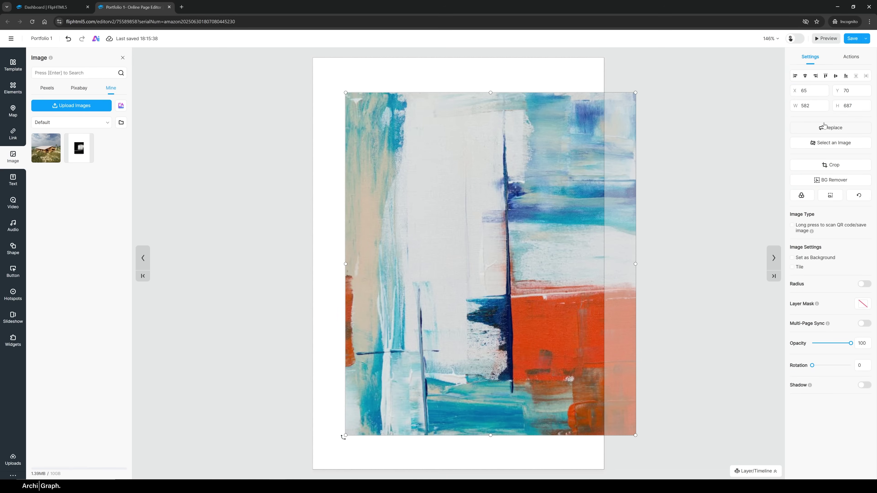
{"action": "left_click", "coordinate": [823, 127]}
{"action": "left_click", "coordinate": [53, 154]}
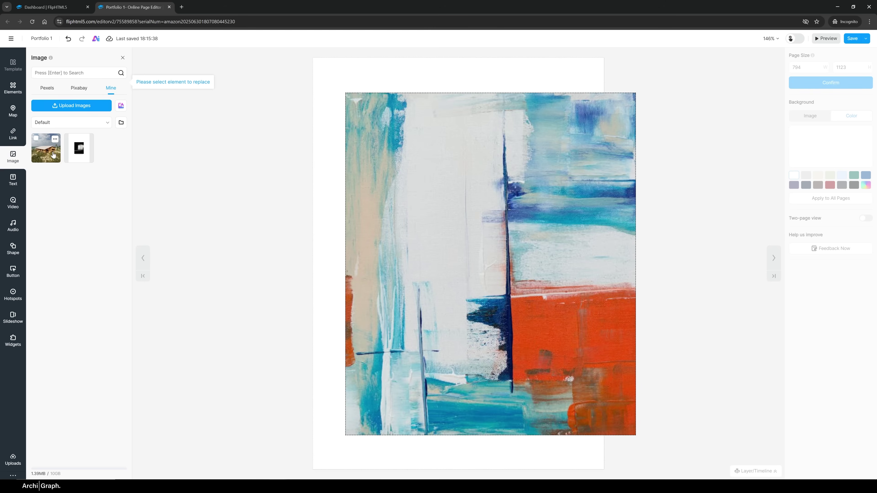
{"action": "left_click", "coordinate": [54, 154]}
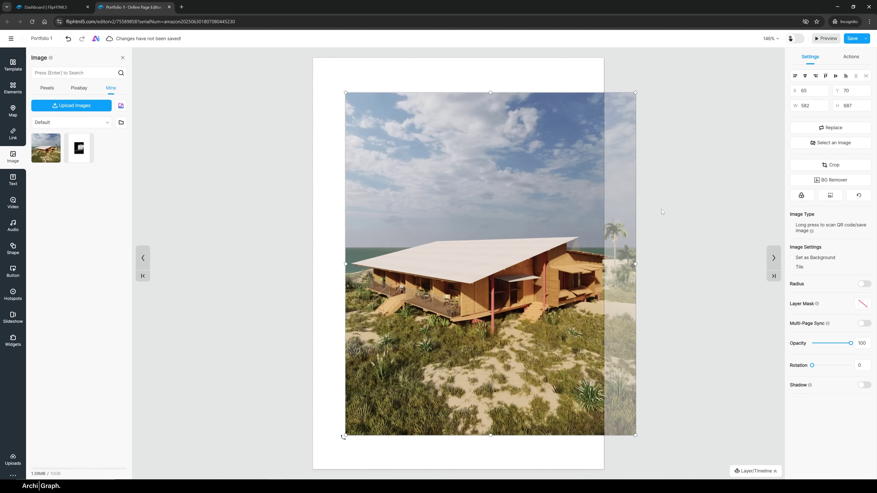
{"action": "left_click", "coordinate": [657, 192]}
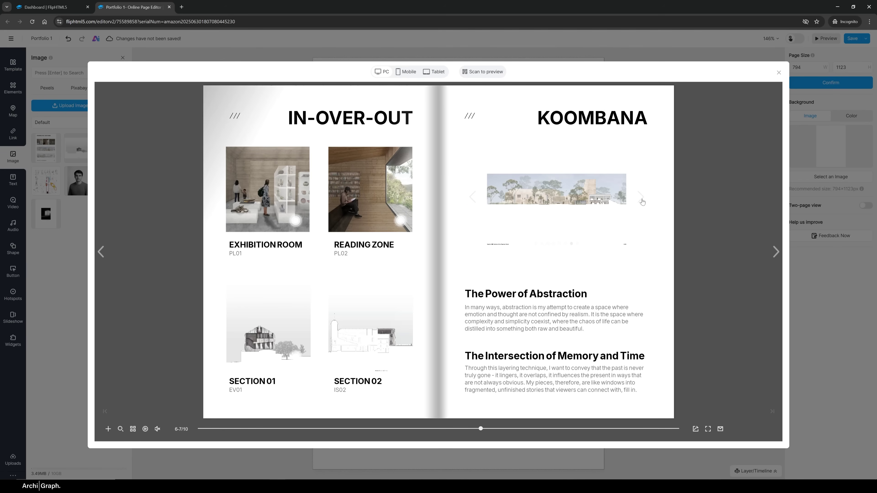
- Advance the KOOMBANA slideshow through ten slides in preview, then exit with Esc
{"action": "left_click", "coordinate": [641, 201]}
{"action": "left_click", "coordinate": [641, 202]}
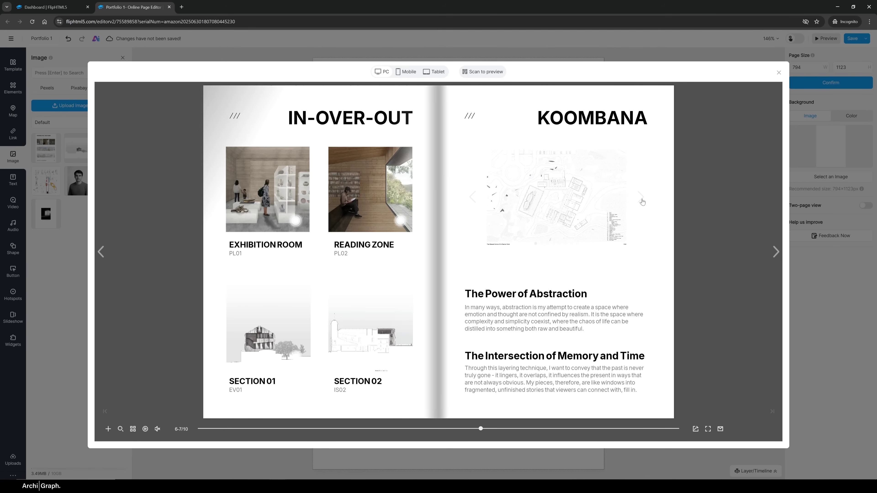
{"action": "left_click", "coordinate": [641, 201]}
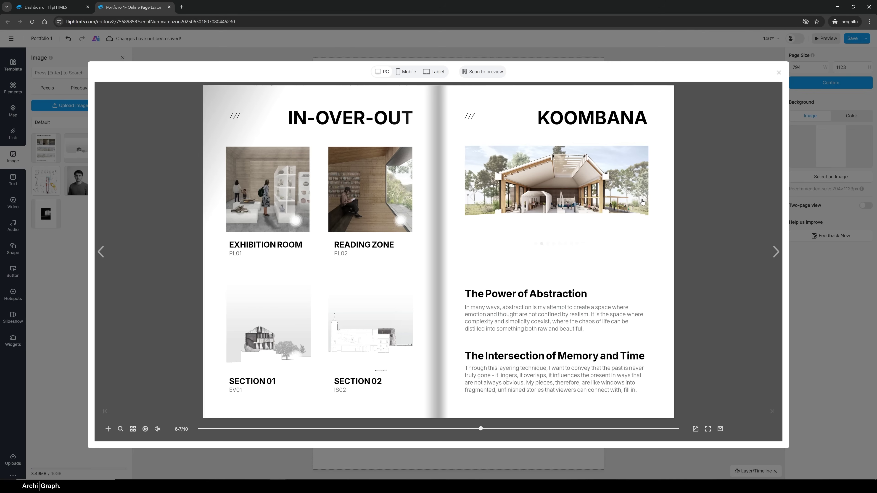
{"action": "left_click", "coordinate": [642, 201]}
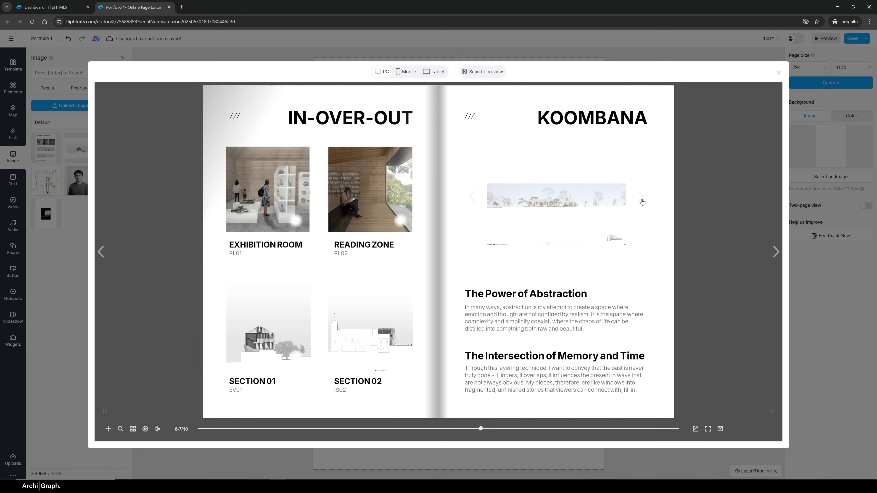
{"action": "left_click", "coordinate": [641, 202]}
{"action": "left_click", "coordinate": [641, 202]}
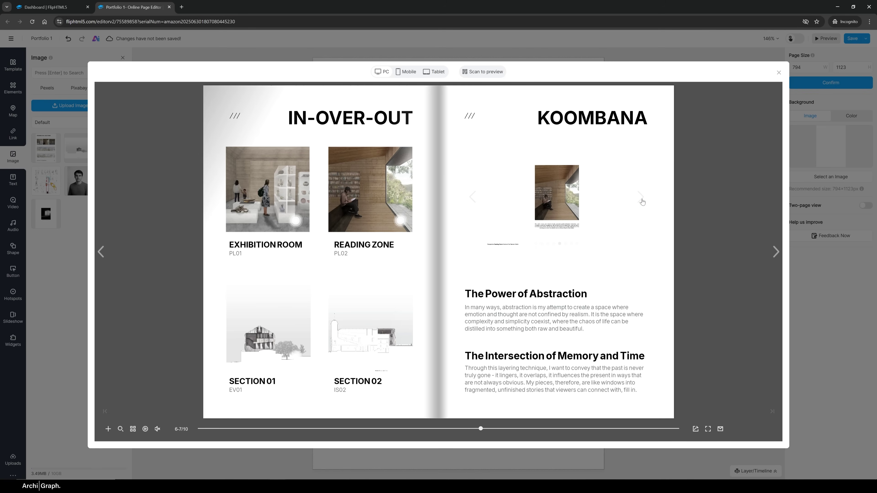
{"action": "left_click", "coordinate": [641, 201]}
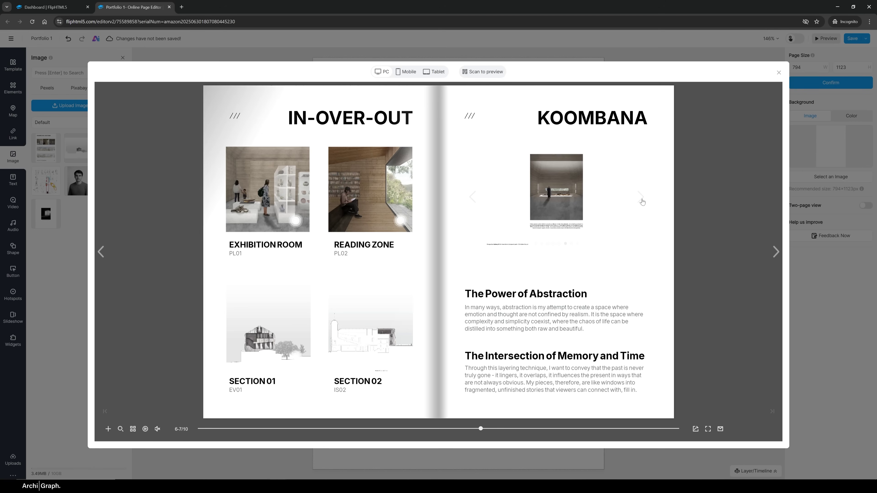
{"action": "left_click", "coordinate": [642, 201]}
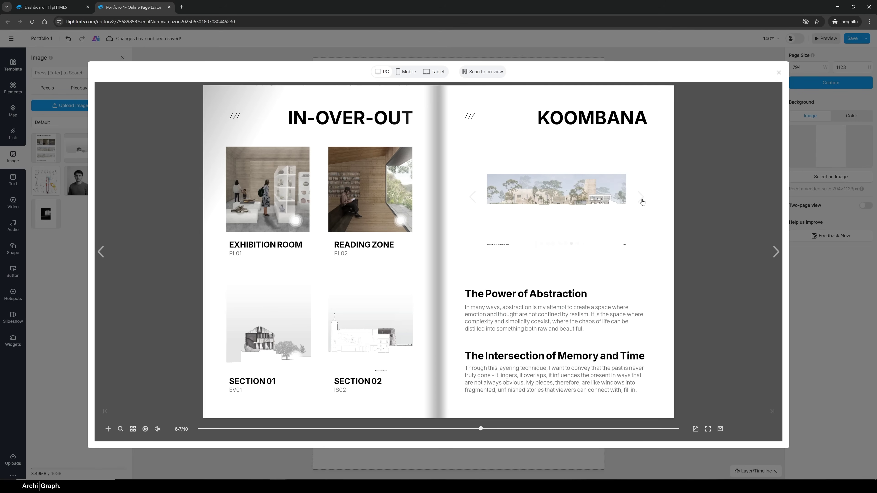
{"action": "left_click", "coordinate": [641, 202]}
{"action": "left_click", "coordinate": [641, 201]}
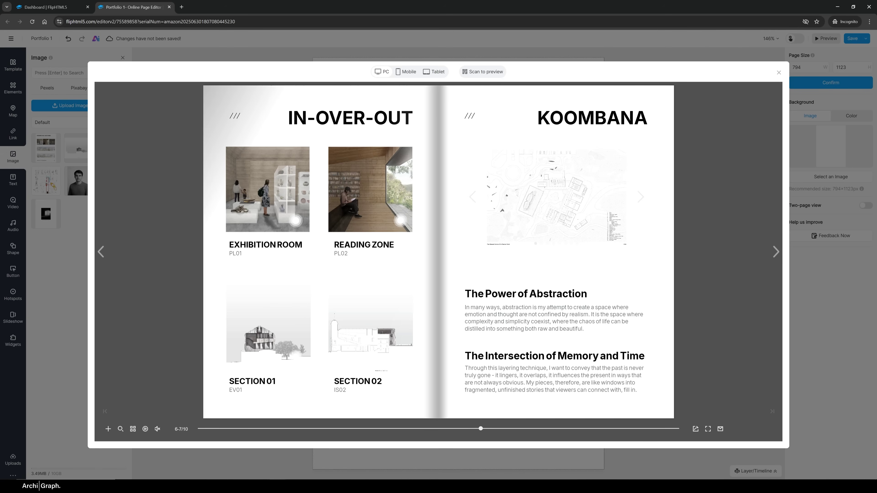
{"action": "key", "text": "Escape"}
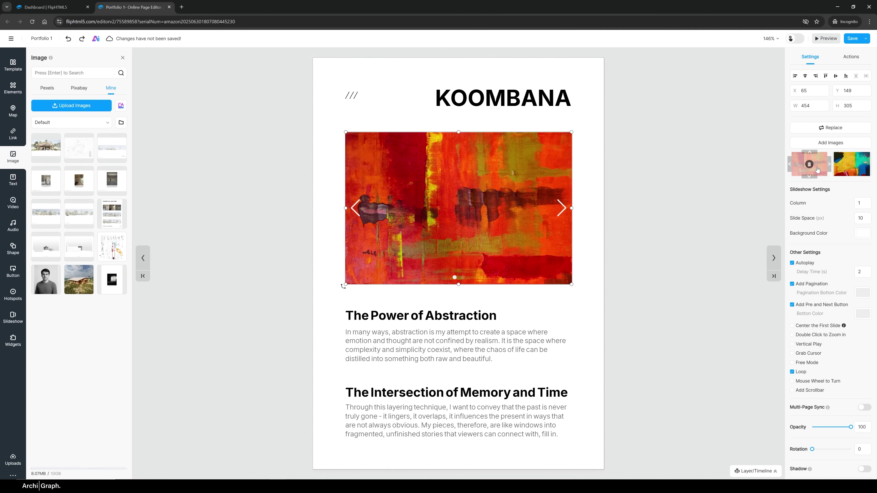
- Delete the two abstract-painting slides in the KOOMBANA slideshow settings
{"action": "left_click", "coordinate": [810, 165]}
{"action": "left_click", "coordinate": [809, 164]}
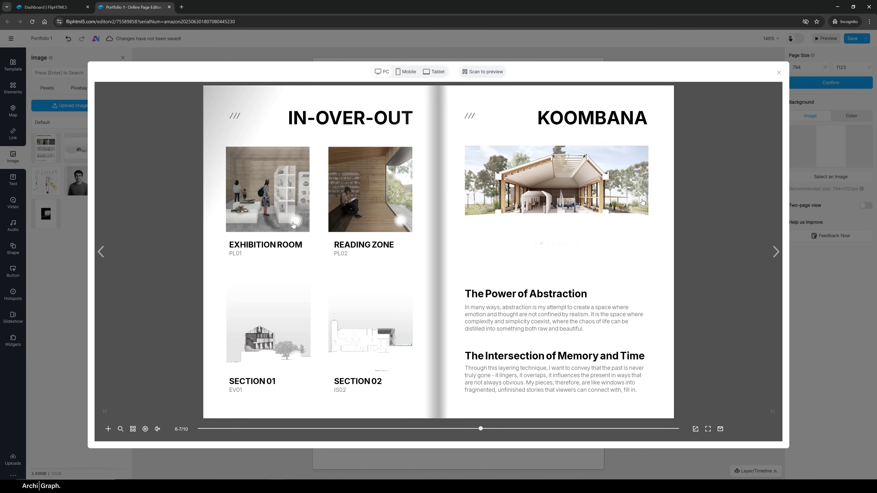
- Open and close the Reading Zone pop-up in preview, then select the hotspot in the editor
{"action": "left_click", "coordinate": [400, 221]}
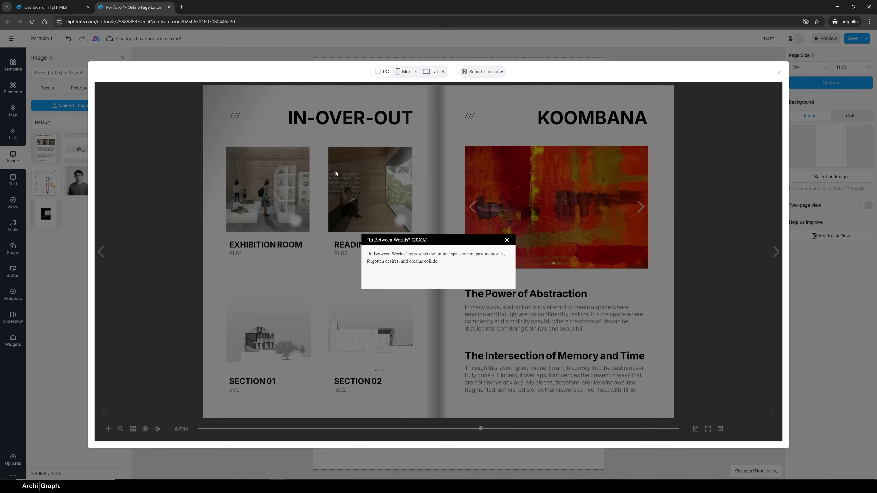
{"action": "left_click", "coordinate": [507, 239]}
{"action": "left_click", "coordinate": [778, 72]}
{"action": "left_click", "coordinate": [419, 227]}
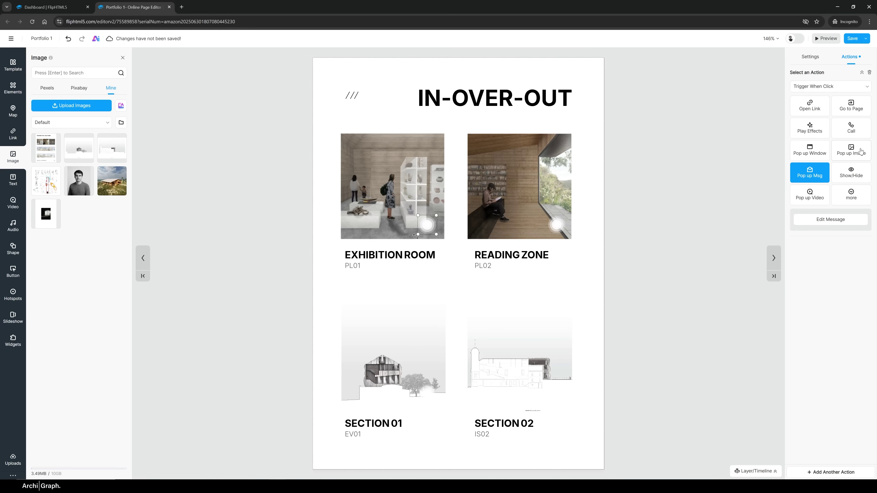
- Toggle the hotspot's Pop up Msg action off and back on, then open Edit Message
{"action": "left_click", "coordinate": [805, 176]}
{"action": "left_click", "coordinate": [805, 177]}
{"action": "left_click", "coordinate": [796, 220]}
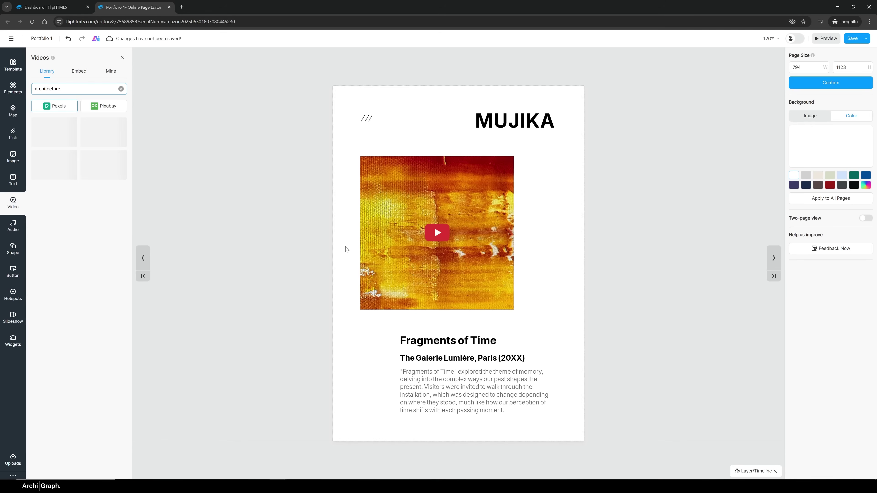
- Select the MUJIKA page video and view the Mine and Embed video options
{"action": "left_click", "coordinate": [435, 239]}
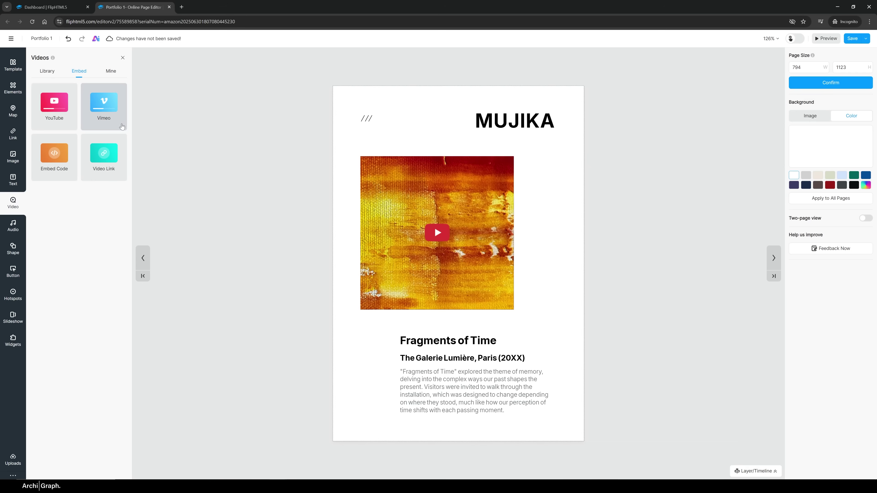
{"action": "left_click", "coordinate": [111, 70]}
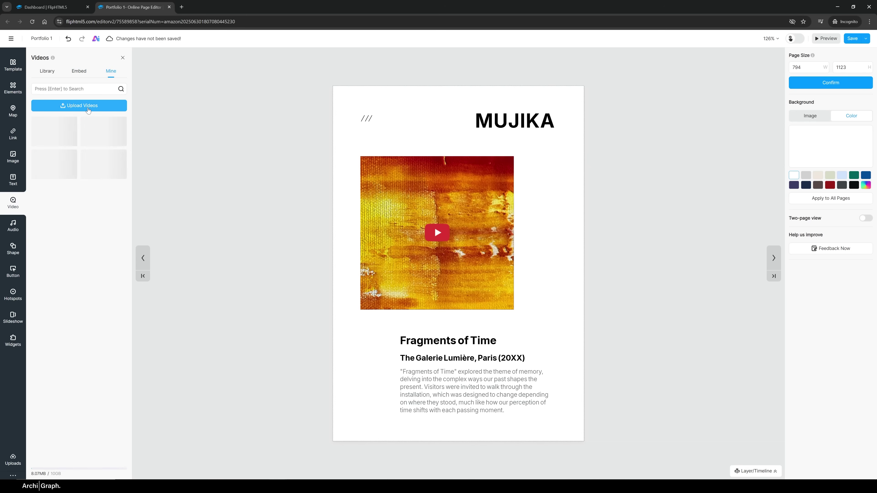
{"action": "left_click", "coordinate": [79, 71]}
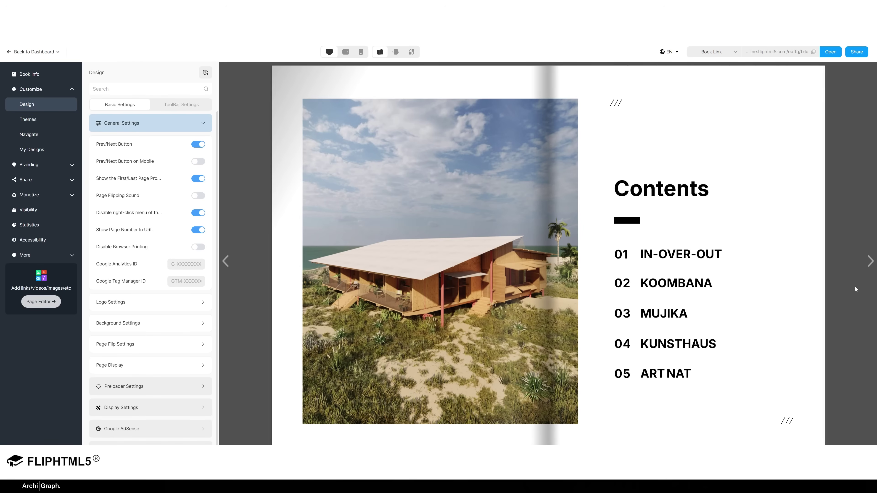
- Flip forward to the KOOMBANA spread, then launch the portfolio from its Book Link in the full viewer
{"action": "left_click", "coordinate": [870, 262]}
{"action": "left_click", "coordinate": [870, 262]}
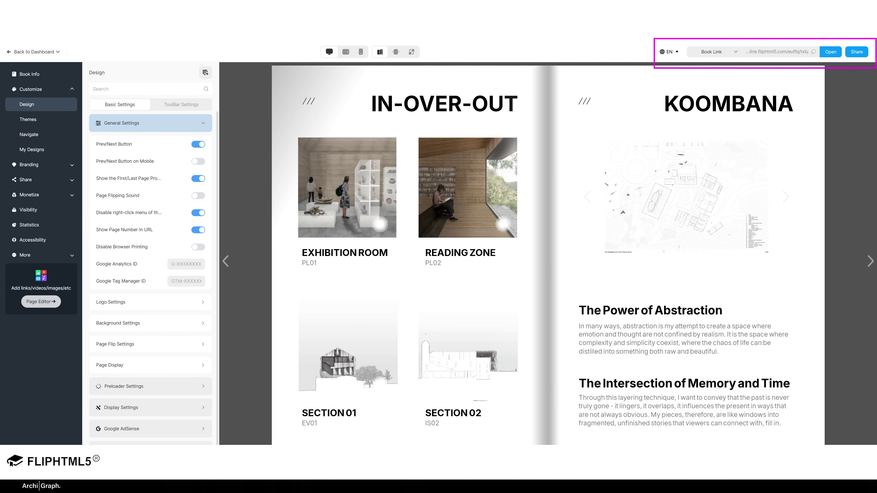
{"action": "left_click", "coordinate": [777, 51]}
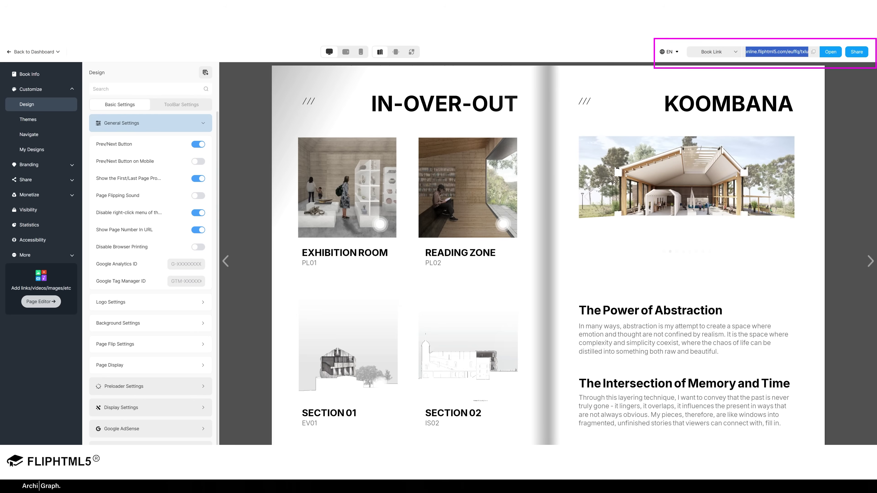
{"action": "left_click", "coordinate": [830, 52]}
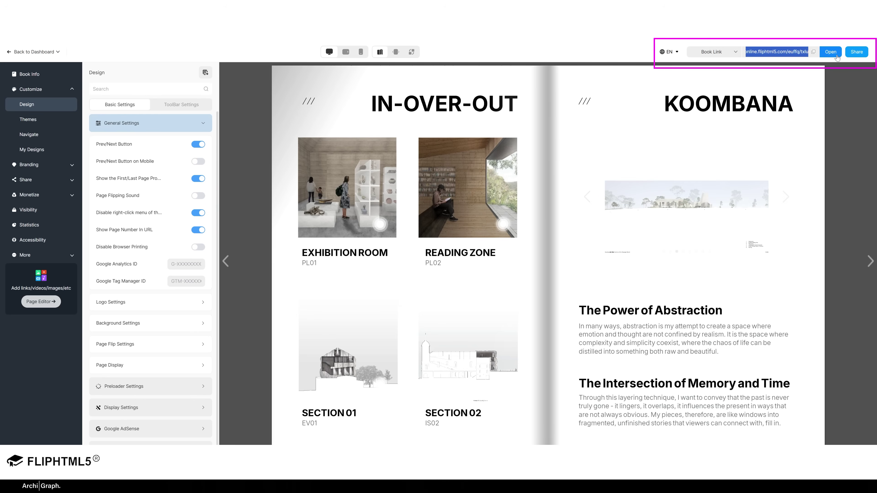